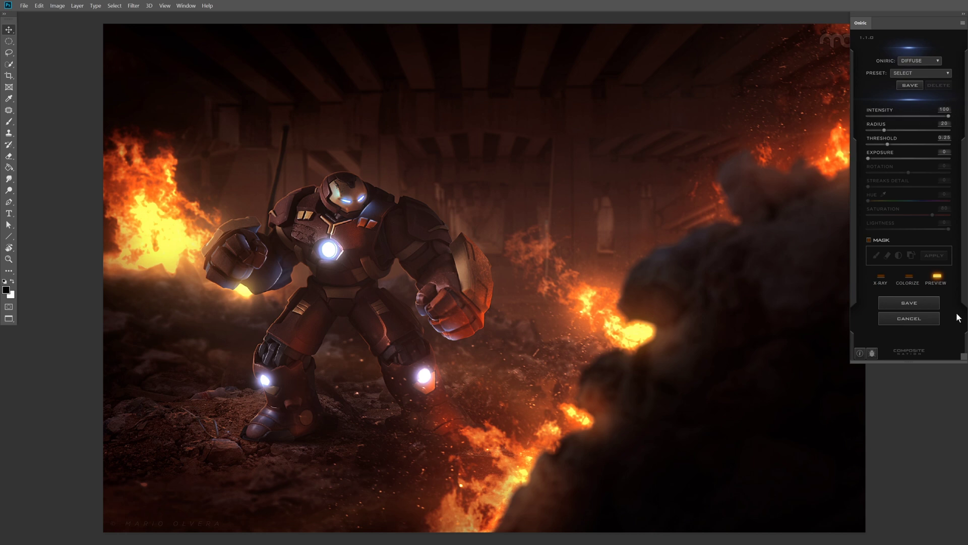
{"action": "left_click", "coordinate": [916, 304]}
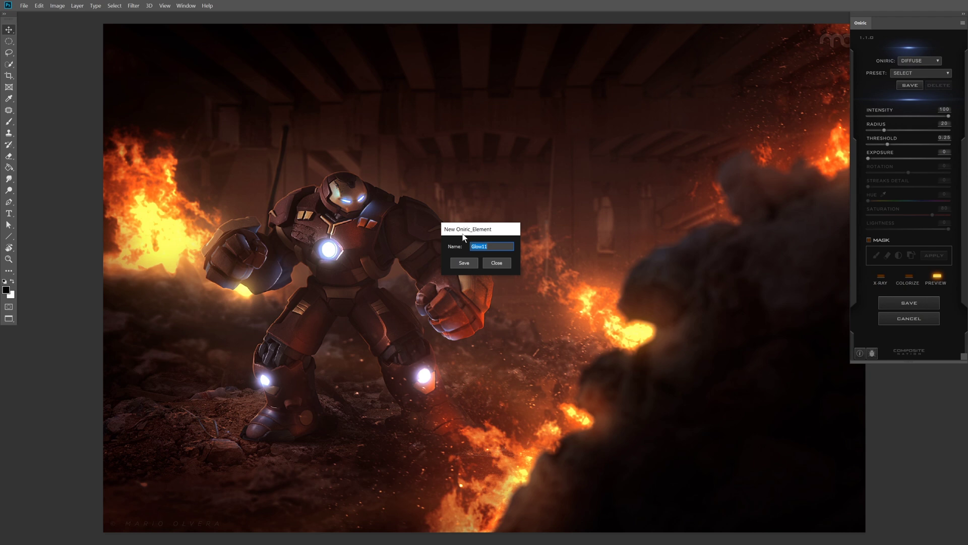
{"action": "left_click", "coordinate": [495, 266]}
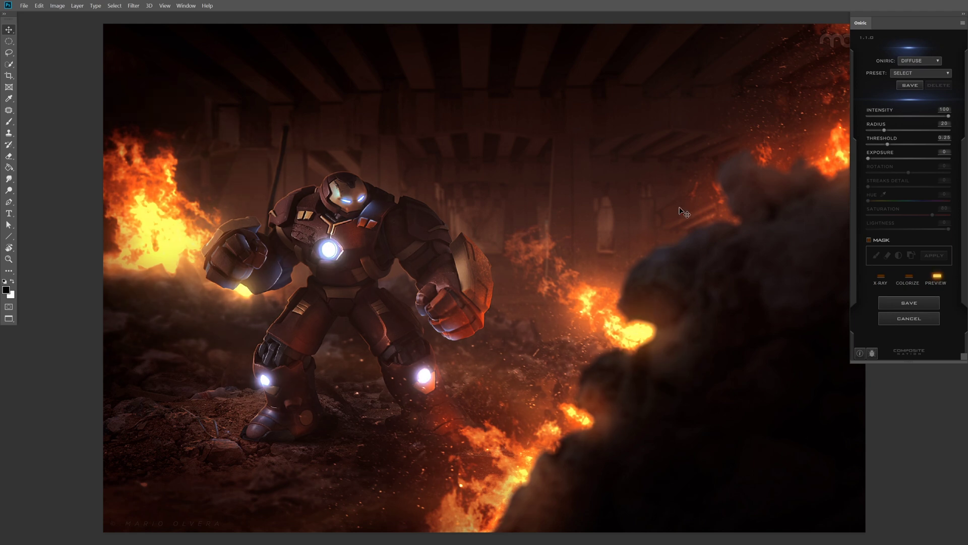
Enable the effect's mask and paint it with a large soft brush over the flames along the smoke and beside the robot's fist.
{"action": "left_click", "coordinate": [869, 240]}
{"action": "right_click", "coordinate": [578, 308], "text": "alt"}
{"action": "mouse_move", "coordinate": [660, 346]}
{"action": "left_mouse_down"}
{"action": "mouse_move", "coordinate": [575, 242]}
{"action": "mouse_move", "coordinate": [504, 485]}
{"action": "mouse_move", "coordinate": [651, 285]}
{"action": "mouse_move", "coordinate": [804, 168]}
{"action": "mouse_move", "coordinate": [833, 43]}
{"action": "left_mouse_up"}
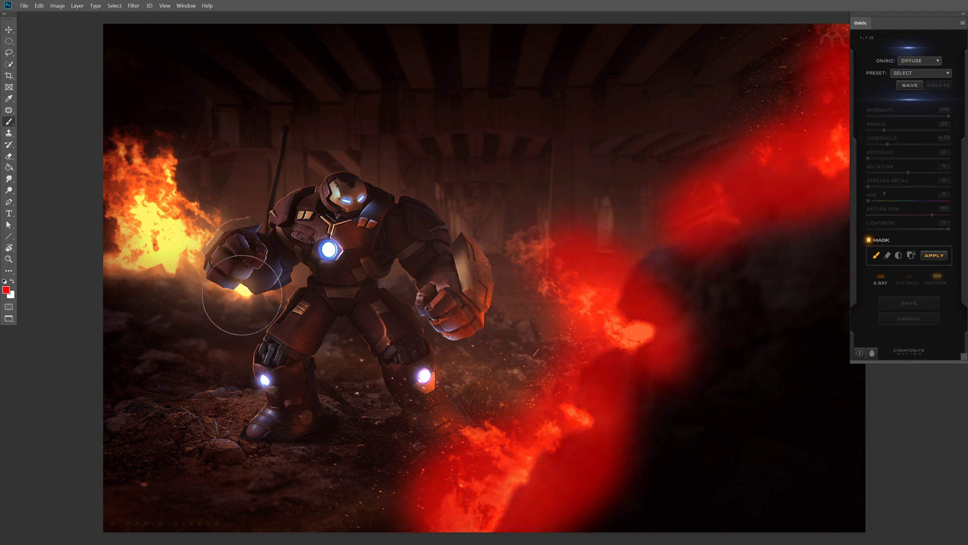
{"action": "mouse_move", "coordinate": [227, 288]}
{"action": "left_mouse_down"}
{"action": "mouse_move", "coordinate": [176, 258]}
{"action": "mouse_move", "coordinate": [122, 180]}
{"action": "mouse_move", "coordinate": [125, 135]}
{"action": "mouse_move", "coordinate": [150, 163]}
{"action": "mouse_move", "coordinate": [119, 147]}
{"action": "left_mouse_up"}
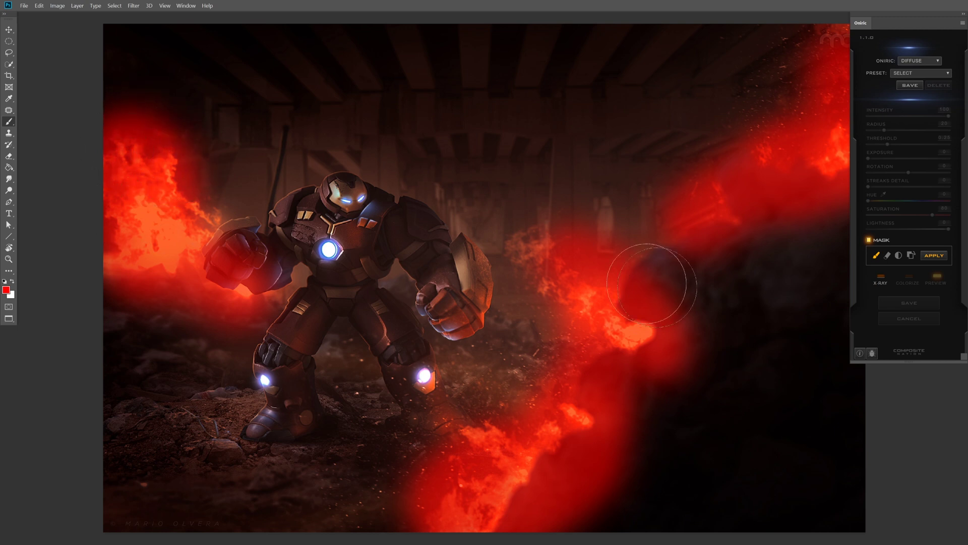
{"action": "right_click", "coordinate": [575, 198], "text": "alt"}
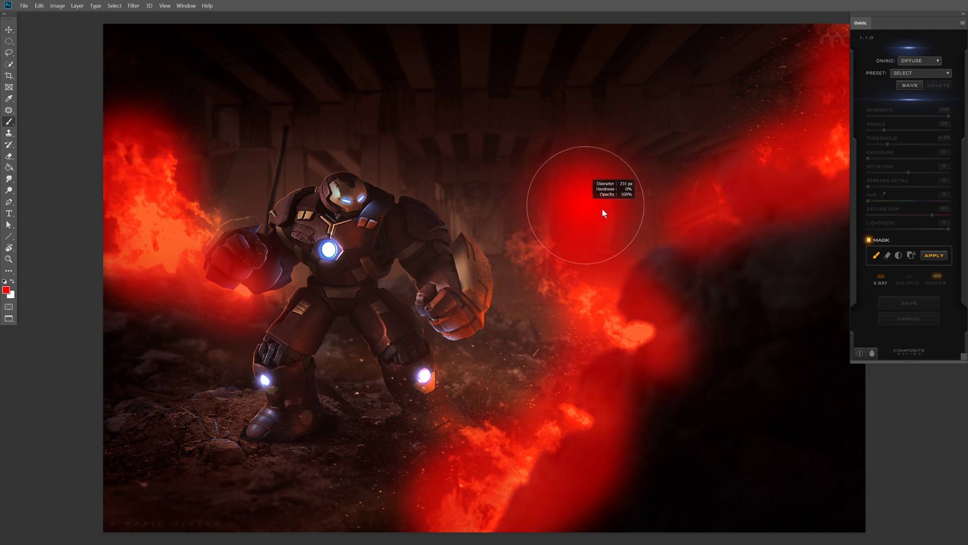
{"action": "left_click_drag", "start_coordinate": [657, 251], "coordinate": [735, 206]}
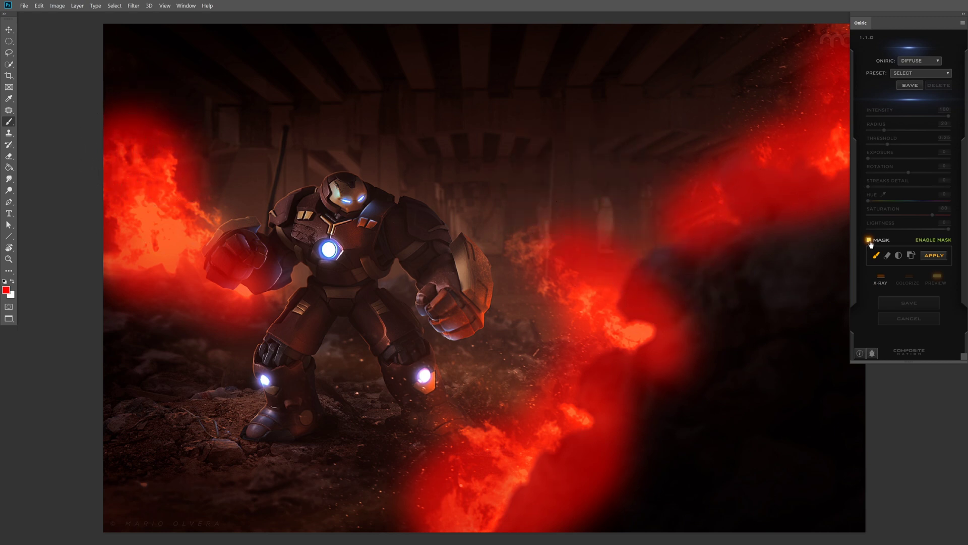
{"action": "mouse_move", "coordinate": [881, 243]}
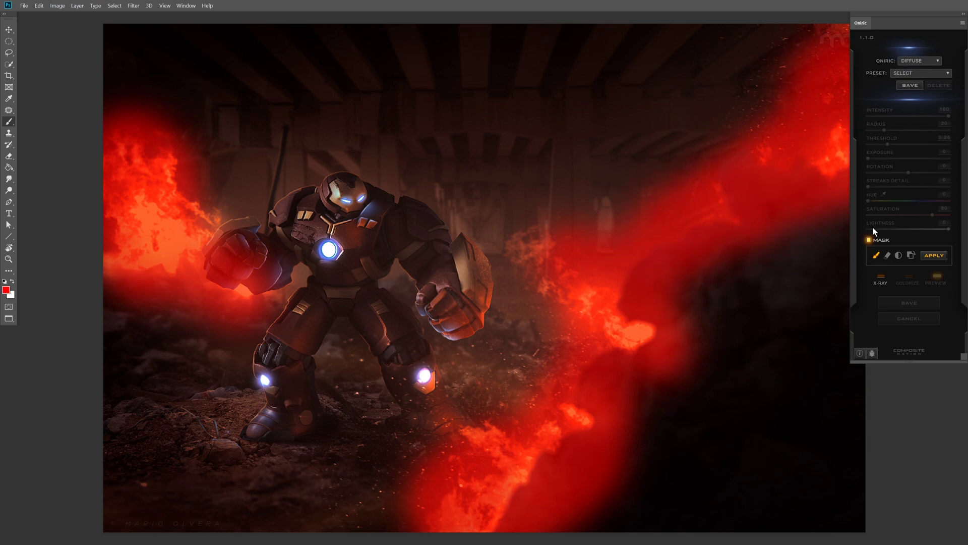
Erase the mask paint over the dark smoke, and try inverting the mask before restoring it.
{"action": "left_click", "coordinate": [888, 257]}
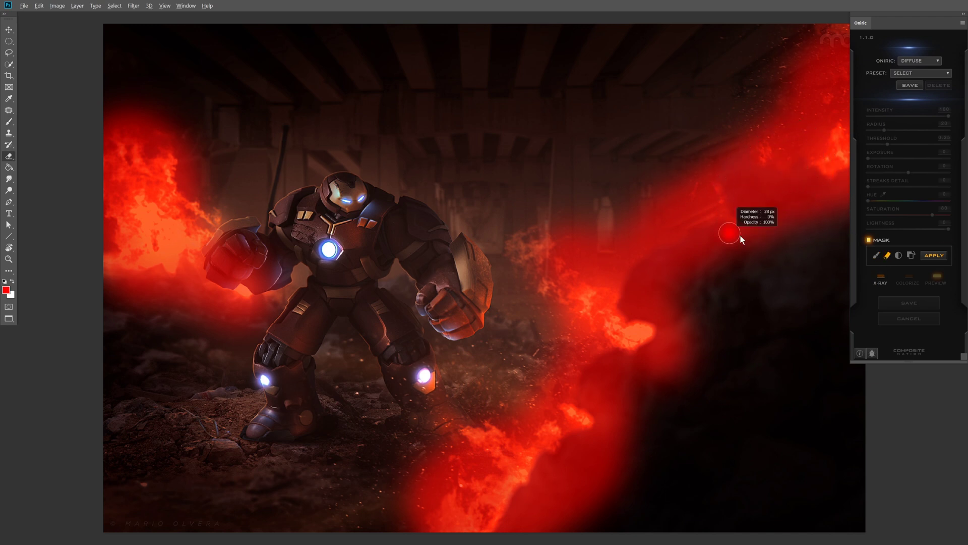
{"action": "mouse_move", "coordinate": [735, 233]}
{"action": "left_mouse_down"}
{"action": "mouse_move", "coordinate": [743, 200]}
{"action": "mouse_move", "coordinate": [746, 223]}
{"action": "mouse_move", "coordinate": [736, 152]}
{"action": "left_mouse_up"}
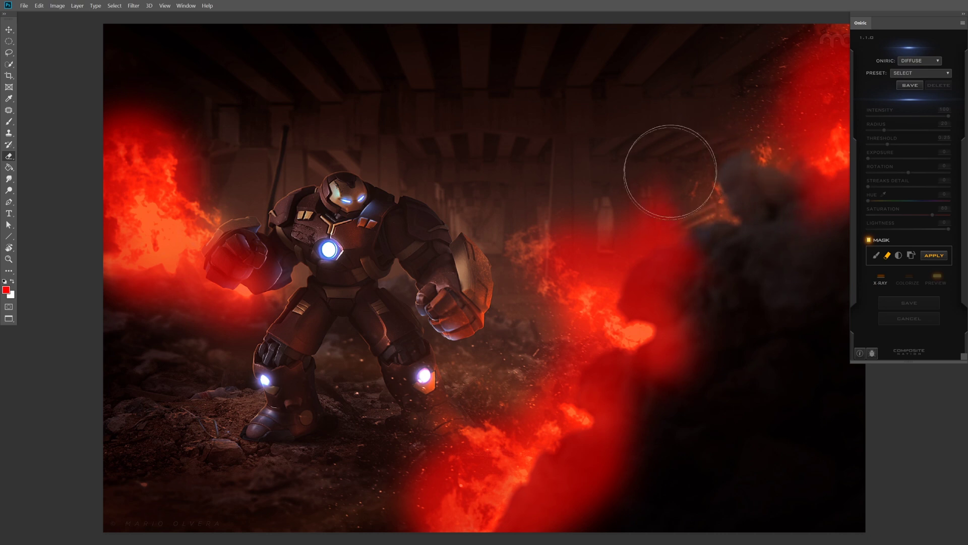
{"action": "left_click", "coordinate": [899, 256]}
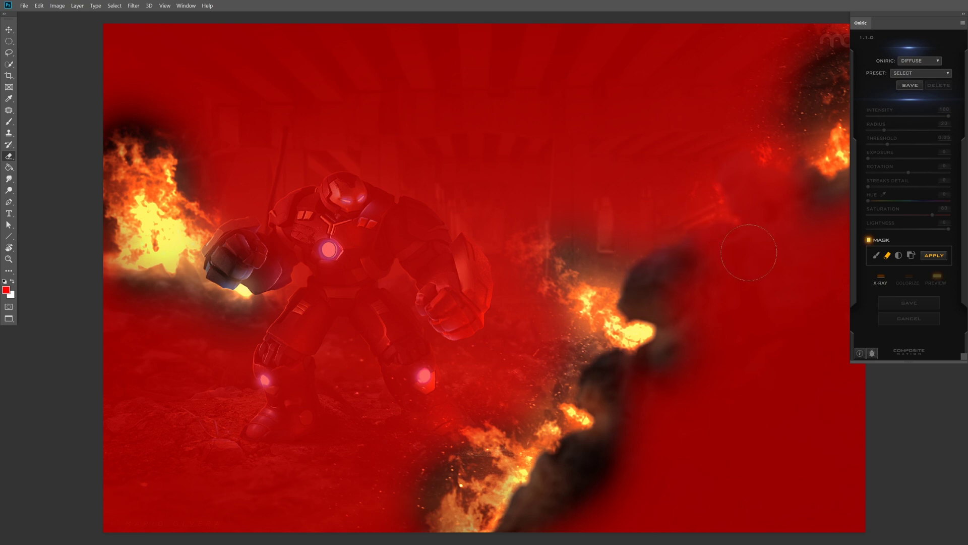
{"action": "left_click", "coordinate": [899, 256]}
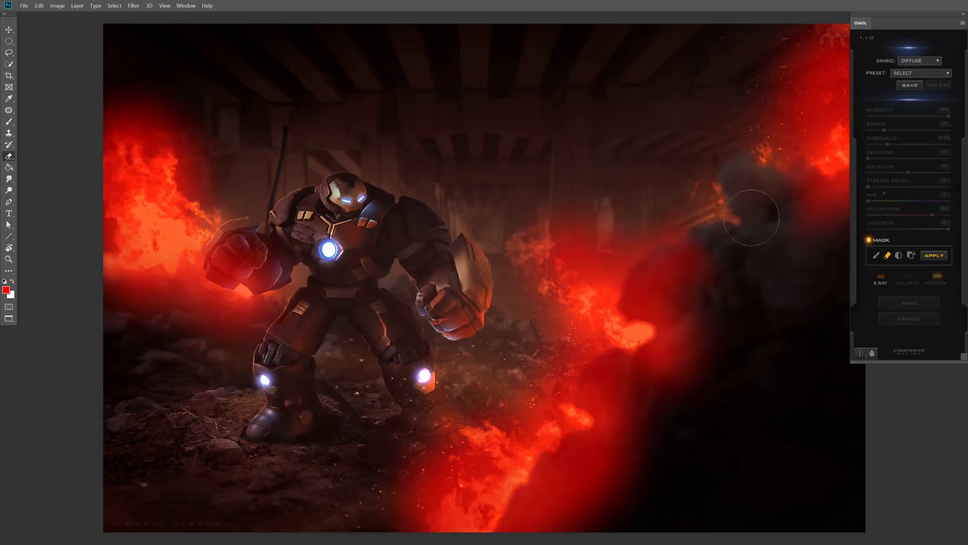
Clear the mask and paint a new one over the robot's head, chest light and both leg lights.
{"action": "left_click", "coordinate": [911, 256]}
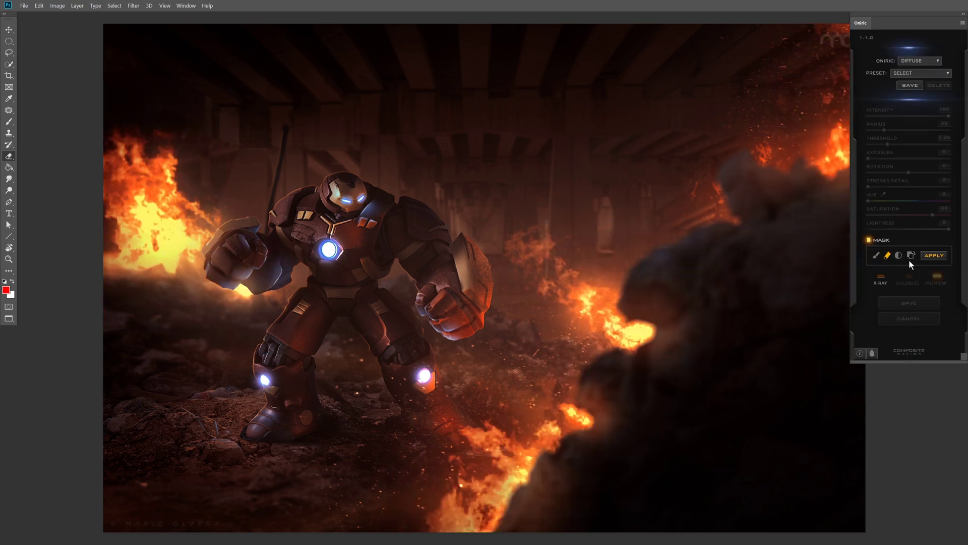
{"action": "left_click", "coordinate": [876, 257]}
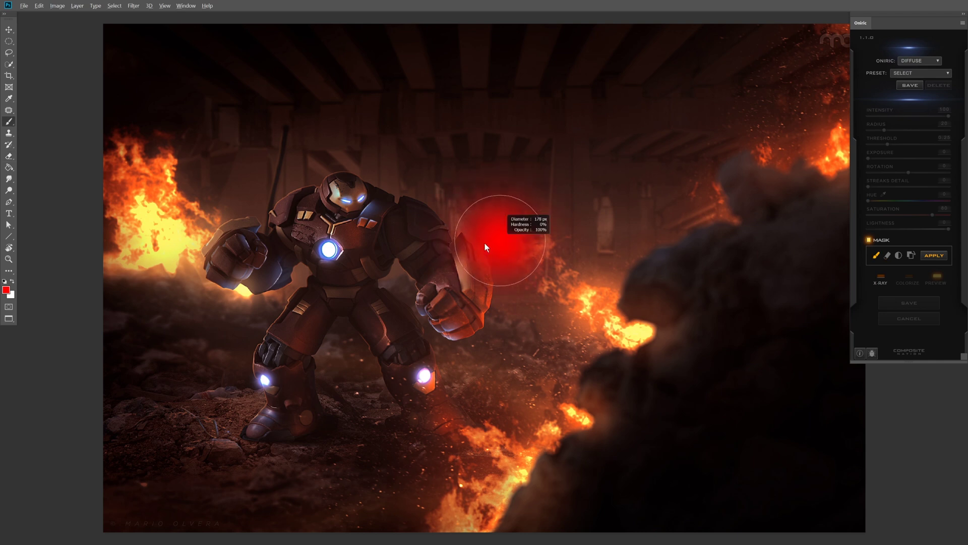
{"action": "mouse_move", "coordinate": [340, 190]}
{"action": "left_mouse_down"}
{"action": "mouse_move", "coordinate": [360, 192]}
{"action": "mouse_move", "coordinate": [354, 202]}
{"action": "left_mouse_up"}
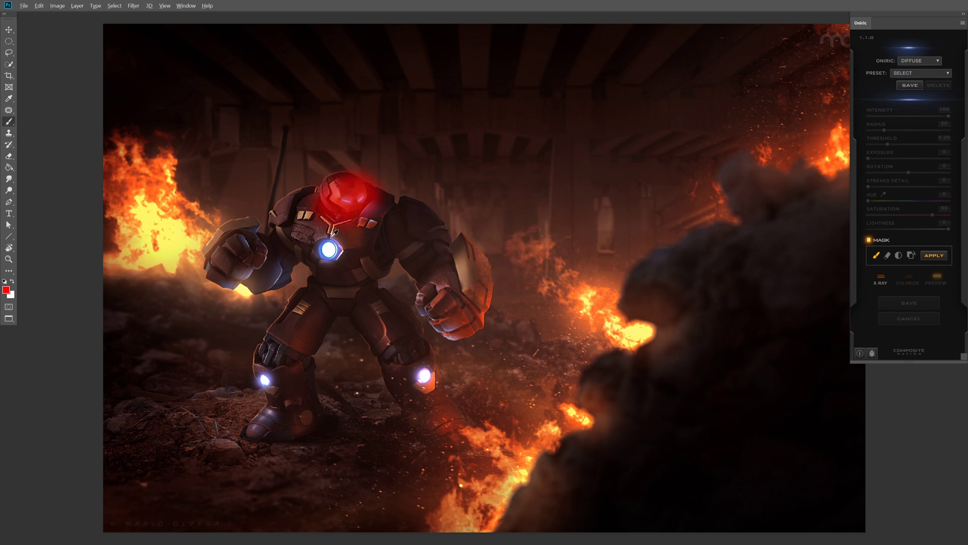
{"action": "left_click", "coordinate": [329, 249]}
{"action": "left_click", "coordinate": [424, 376]}
{"action": "left_click", "coordinate": [264, 379]}
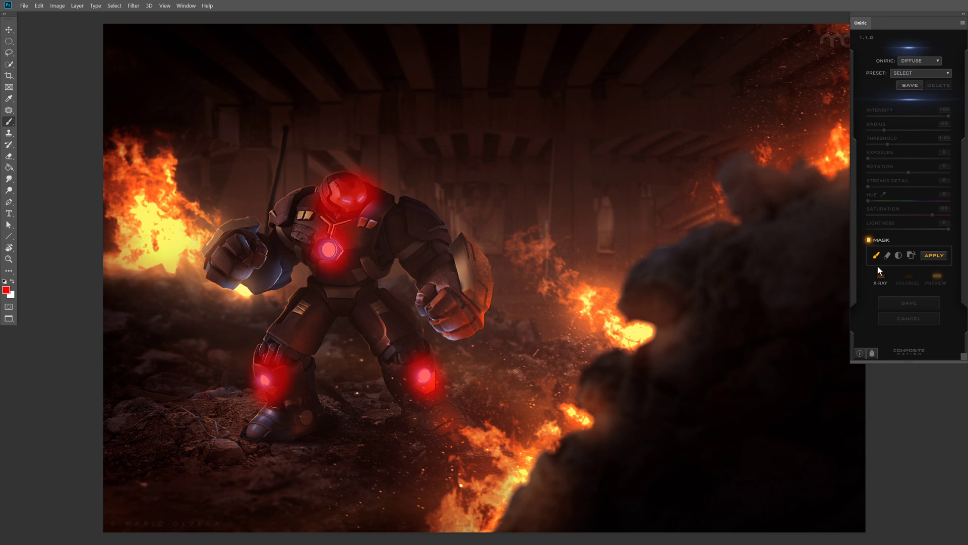
Invert the mask so the robot's lights are excluded from the glow, and apply it.
{"action": "left_click", "coordinate": [899, 255]}
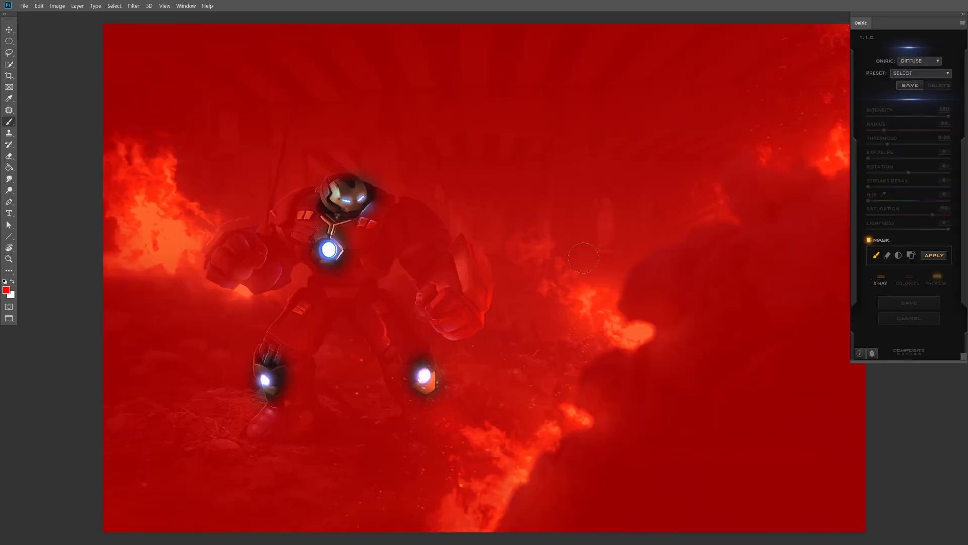
{"action": "right_click", "coordinate": [677, 201], "text": "alt"}
{"action": "key", "text": "bracketleft"}
{"action": "key", "text": "bracketleft"}
{"action": "key", "text": "bracketleft"}
{"action": "left_click", "coordinate": [934, 257]}
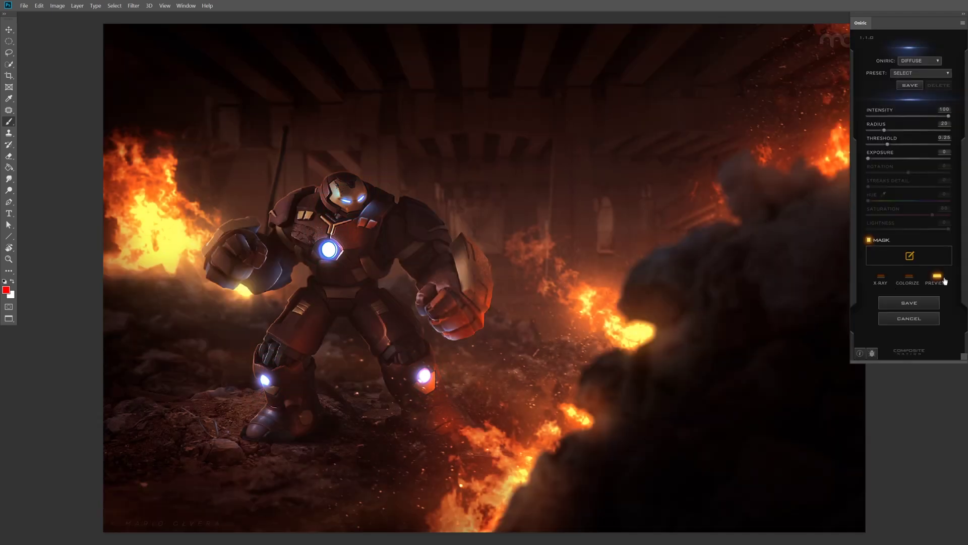
Set the diffuse glow's Threshold to 0.77 and compare the image with and without the preview.
{"action": "left_click", "coordinate": [944, 278]}
{"action": "left_click", "coordinate": [944, 279]}
{"action": "left_click_drag", "start_coordinate": [905, 147], "coordinate": [931, 147]}
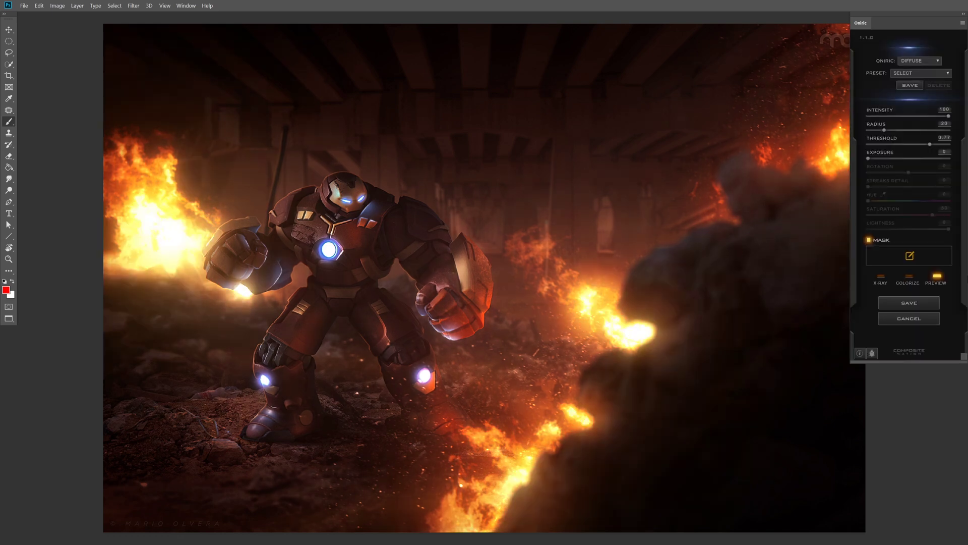
{"action": "left_click", "coordinate": [937, 281]}
{"action": "left_click", "coordinate": [937, 281]}
{"action": "left_click", "coordinate": [937, 281]}
{"action": "left_click", "coordinate": [938, 281]}
Reopen the mask to review the areas excluded around the robot's lights, and reapply it.
{"action": "left_click", "coordinate": [868, 241]}
{"action": "left_click", "coordinate": [911, 257]}
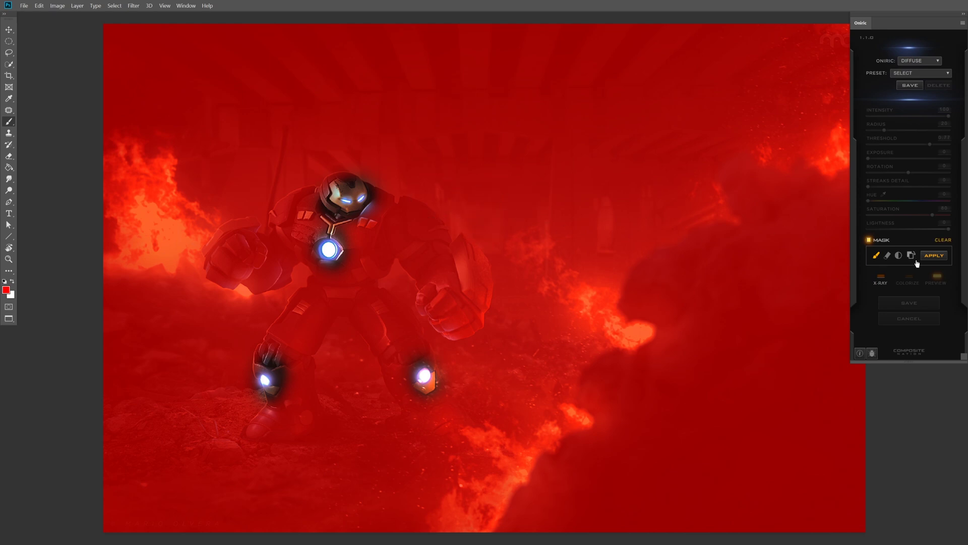
{"action": "left_click", "coordinate": [934, 257]}
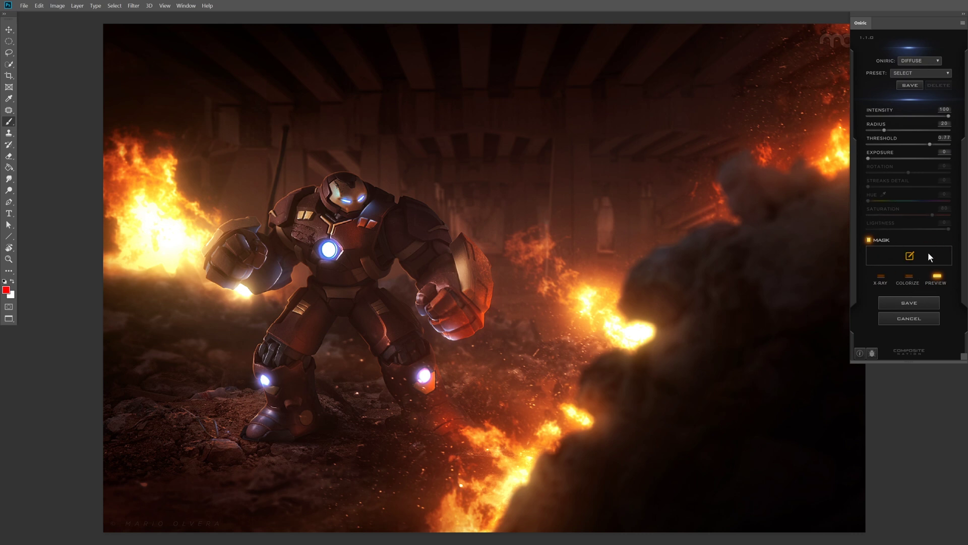
Turn on Colorize and sample the glow's hue from the dark background beside the robot's head.
{"action": "left_click", "coordinate": [909, 282]}
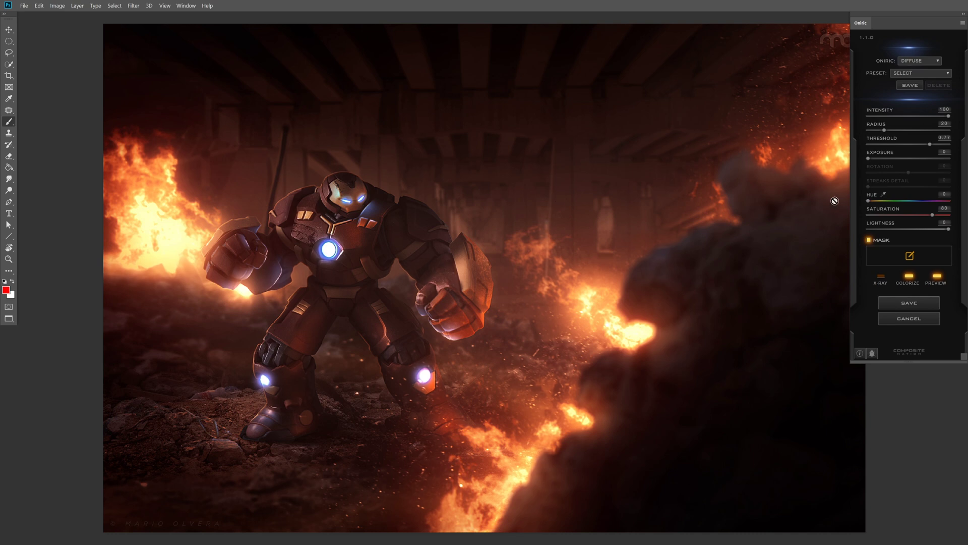
{"action": "left_click", "coordinate": [883, 195]}
{"action": "left_click", "coordinate": [387, 153]}
{"action": "mouse_move", "coordinate": [386, 153]}
{"action": "left_mouse_down"}
{"action": "mouse_move", "coordinate": [283, 146]}
{"action": "mouse_move", "coordinate": [219, 177]}
{"action": "mouse_move", "coordinate": [570, 218]}
{"action": "mouse_move", "coordinate": [724, 286]}
{"action": "mouse_move", "coordinate": [492, 175]}
{"action": "mouse_move", "coordinate": [399, 154]}
{"action": "mouse_move", "coordinate": [575, 179]}
{"action": "mouse_move", "coordinate": [565, 189]}
{"action": "mouse_move", "coordinate": [388, 157]}
{"action": "mouse_move", "coordinate": [393, 143]}
{"action": "mouse_move", "coordinate": [394, 158]}
{"action": "left_mouse_up"}
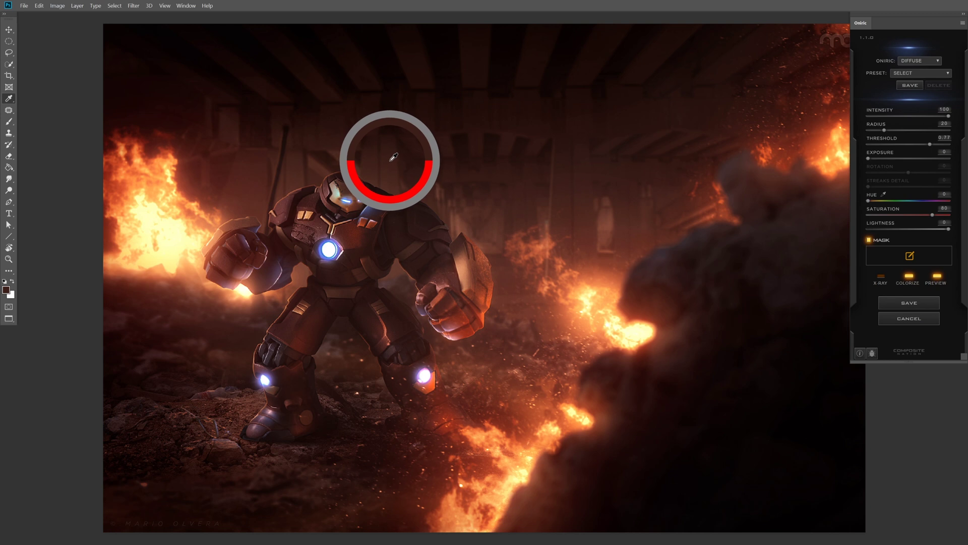
{"action": "left_click_drag", "start_coordinate": [394, 158], "coordinate": [389, 162]}
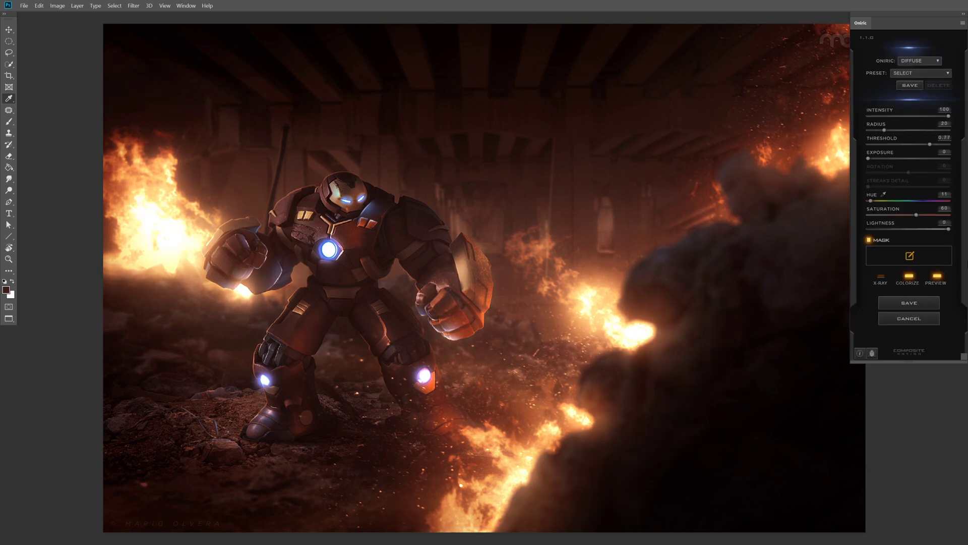
Toggle the preview to compare the image with and without the colorized glow.
{"action": "left_click", "coordinate": [937, 279]}
{"action": "left_click", "coordinate": [937, 279]}
{"action": "left_click", "coordinate": [937, 279]}
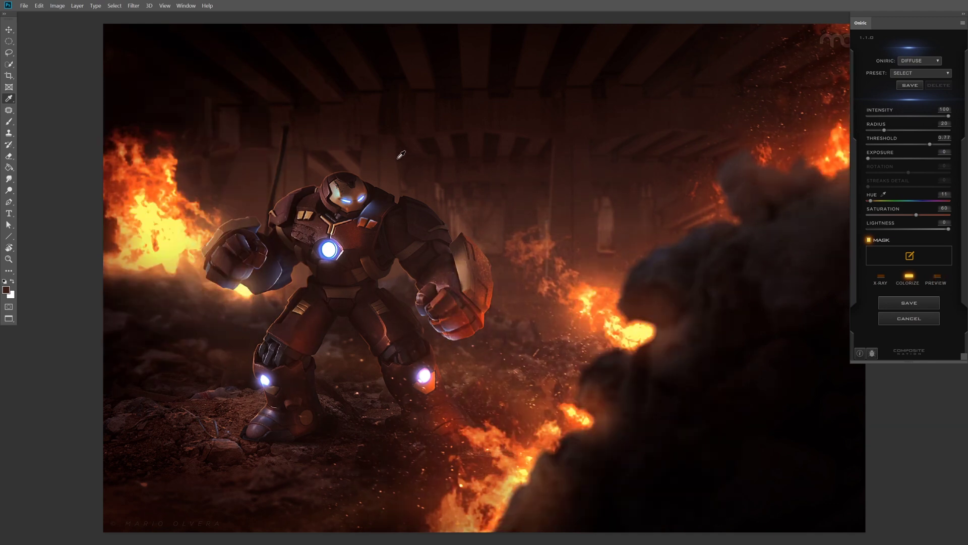
{"action": "left_click", "coordinate": [937, 279]}
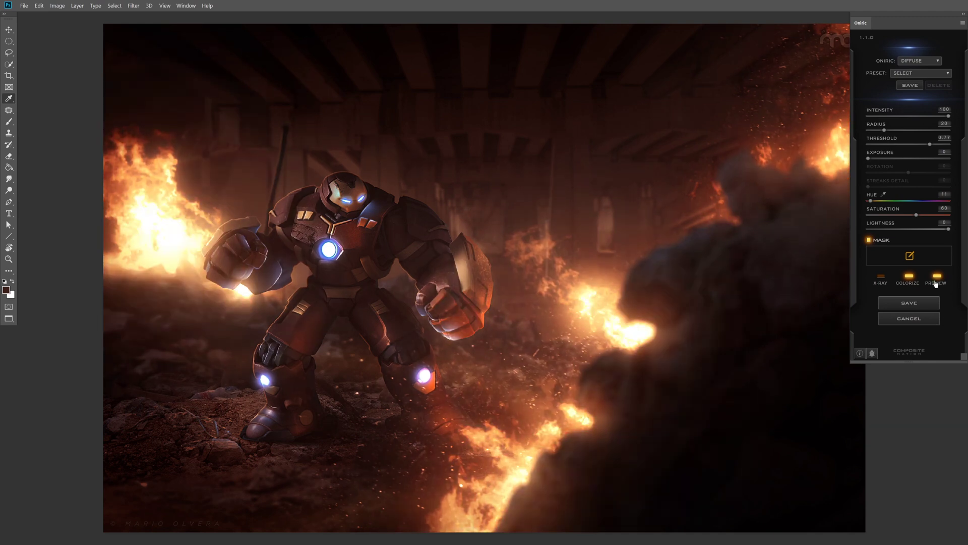
{"action": "left_click", "coordinate": [936, 281]}
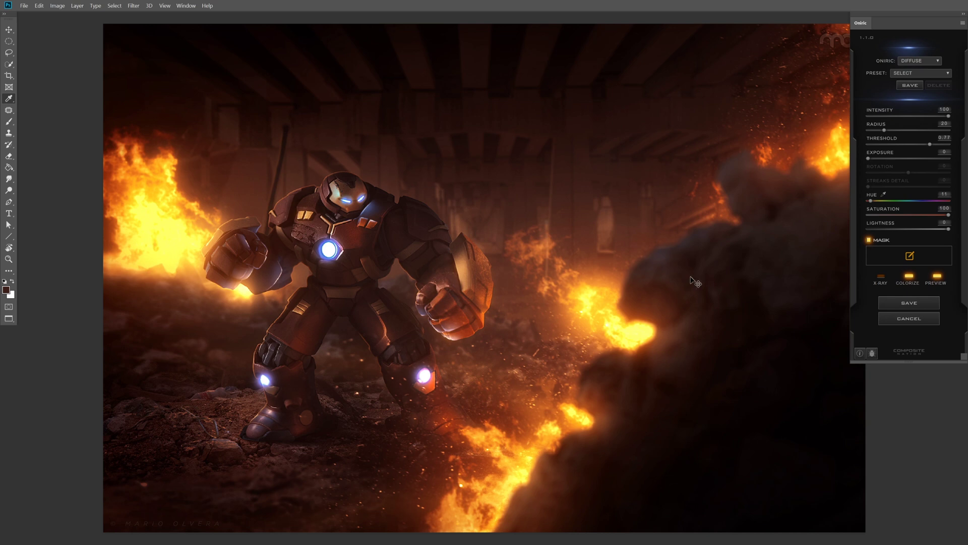
Lower the glow's Saturation to 58, resample its hue from the background beside the robot's head, and compare with the preview off.
{"action": "left_click_drag", "start_coordinate": [934, 215], "coordinate": [914, 216]}
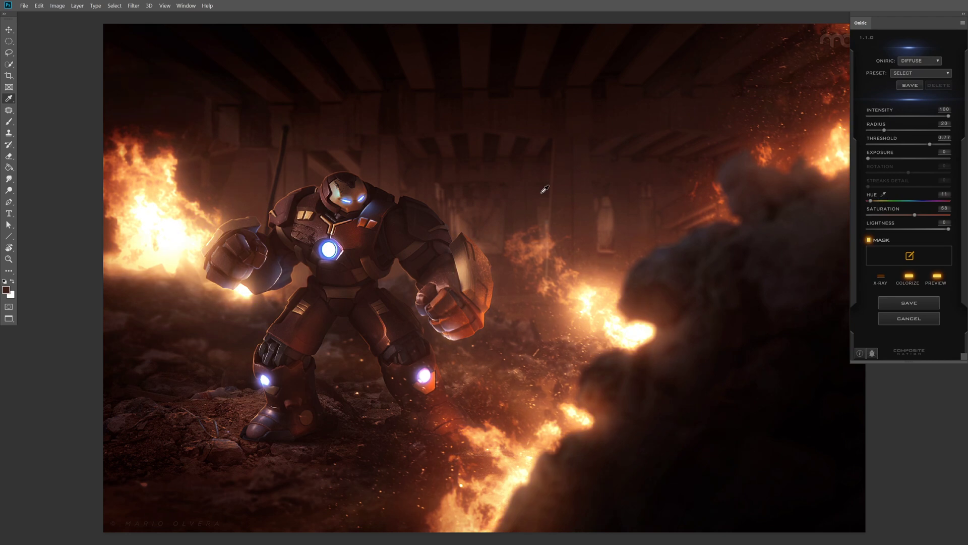
{"action": "left_click", "coordinate": [387, 165]}
{"action": "left_click", "coordinate": [946, 279]}
{"action": "left_click", "coordinate": [946, 279]}
{"action": "left_click", "coordinate": [943, 280]}
{"action": "left_click", "coordinate": [943, 280]}
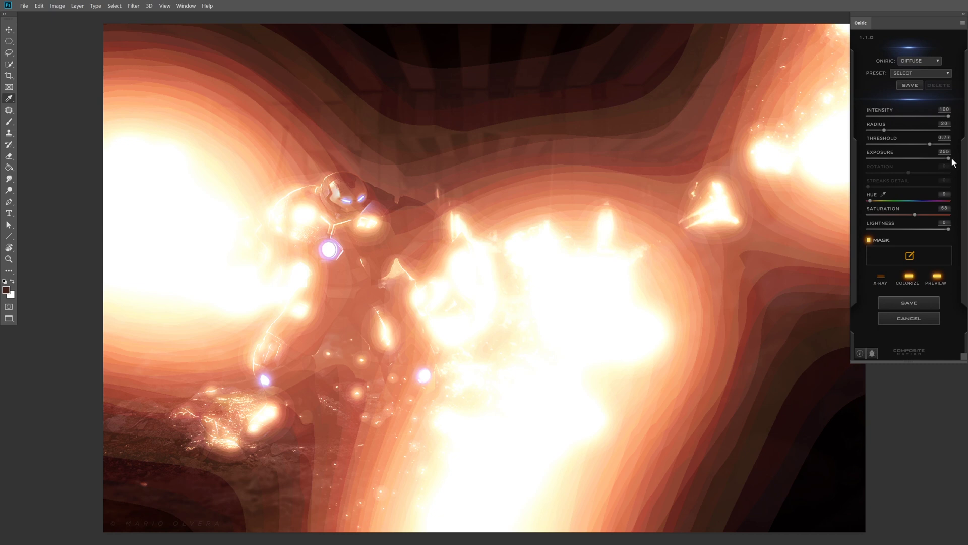
Try the extremes of the glow's Exposure, settle it at 24, and compare with the preview off.
{"action": "left_click", "coordinate": [951, 158]}
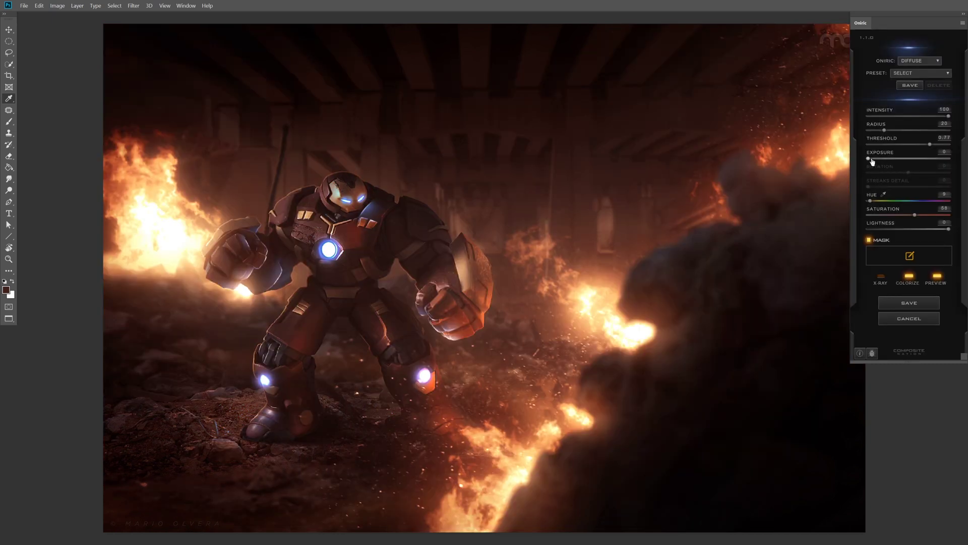
{"action": "left_click", "coordinate": [872, 159]}
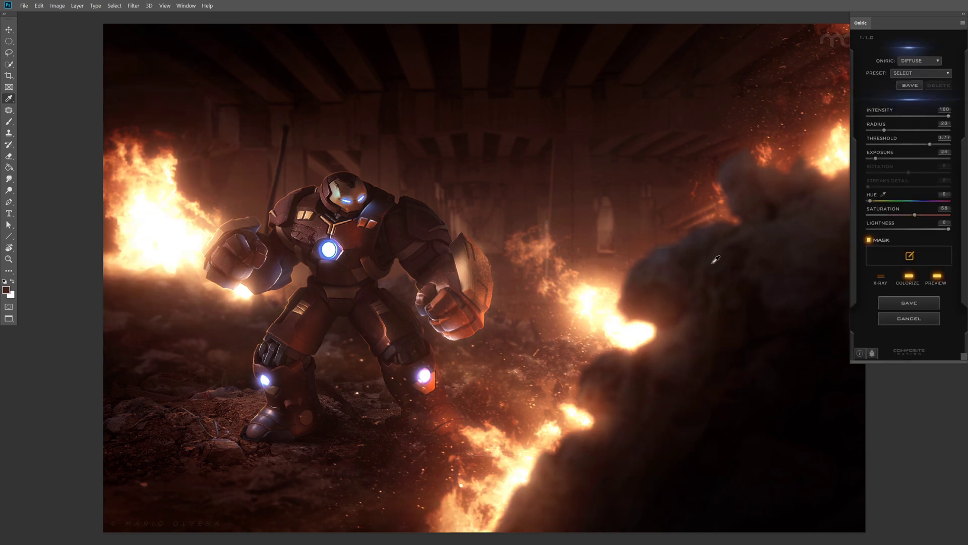
{"action": "left_click", "coordinate": [938, 284]}
{"action": "left_click", "coordinate": [937, 284]}
{"action": "left_click", "coordinate": [937, 284]}
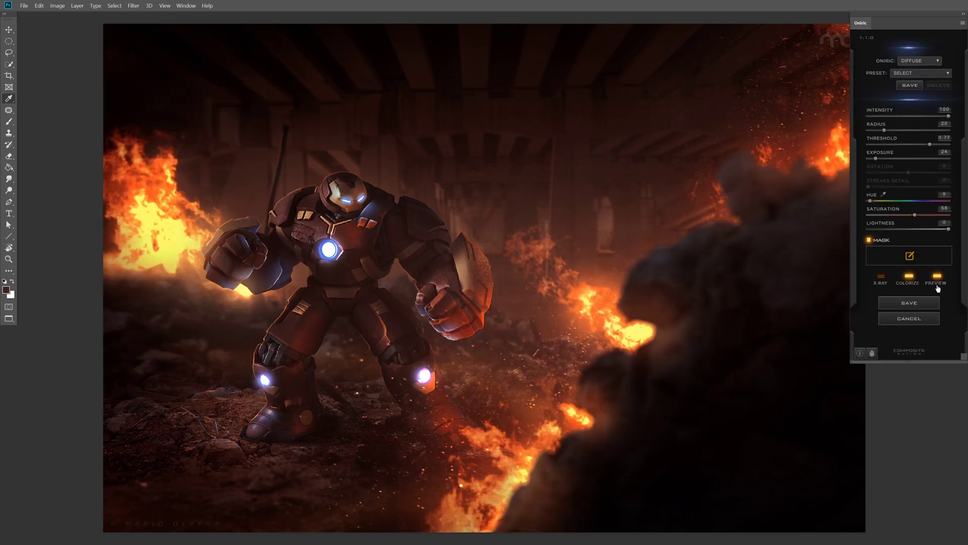
{"action": "left_click", "coordinate": [937, 284]}
Replace the mask by clearing it, painting over the flames along the smoke and beside the robot's fist, and applying it.
{"action": "left_click", "coordinate": [880, 250]}
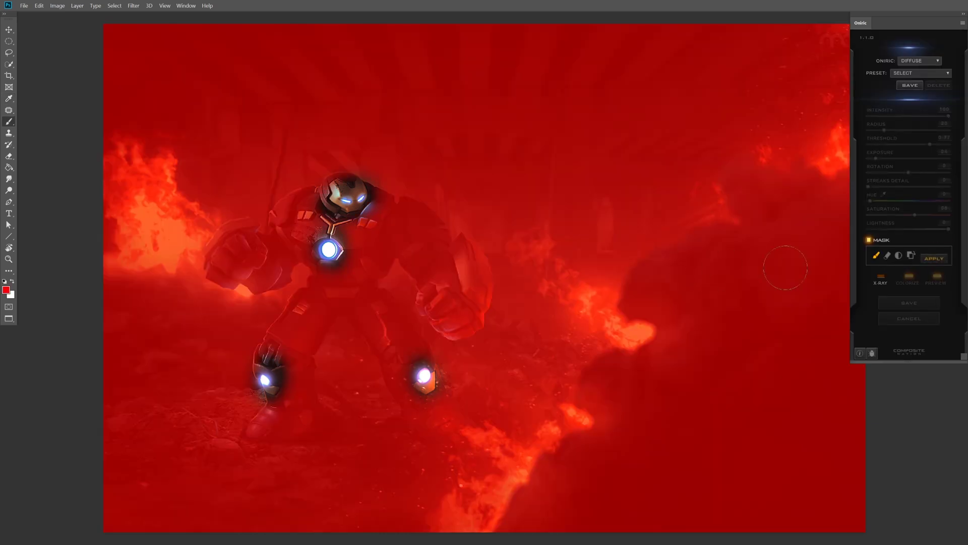
{"action": "left_click", "coordinate": [912, 257]}
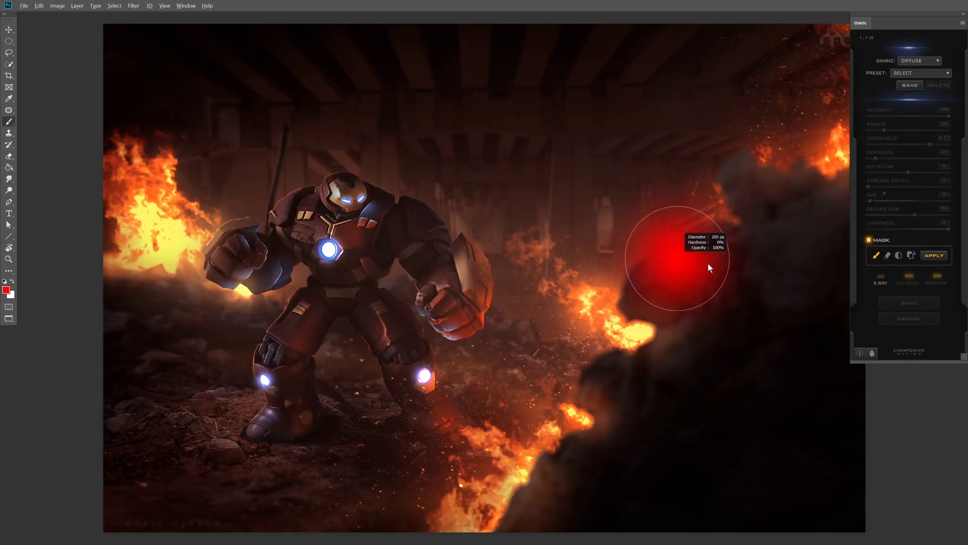
{"action": "mouse_move", "coordinate": [631, 303]}
{"action": "left_mouse_down"}
{"action": "mouse_move", "coordinate": [540, 256]}
{"action": "mouse_move", "coordinate": [540, 464]}
{"action": "mouse_move", "coordinate": [423, 524]}
{"action": "left_mouse_up"}
{"action": "mouse_move", "coordinate": [807, 181]}
{"action": "left_mouse_down"}
{"action": "mouse_move", "coordinate": [817, 101]}
{"action": "mouse_move", "coordinate": [735, 190]}
{"action": "mouse_move", "coordinate": [828, 41]}
{"action": "left_mouse_up"}
{"action": "left_click", "coordinate": [232, 274]}
{"action": "mouse_move", "coordinate": [232, 274]}
{"action": "left_mouse_down"}
{"action": "mouse_move", "coordinate": [156, 262]}
{"action": "mouse_move", "coordinate": [130, 236]}
{"action": "mouse_move", "coordinate": [142, 205]}
{"action": "mouse_move", "coordinate": [119, 162]}
{"action": "left_mouse_up"}
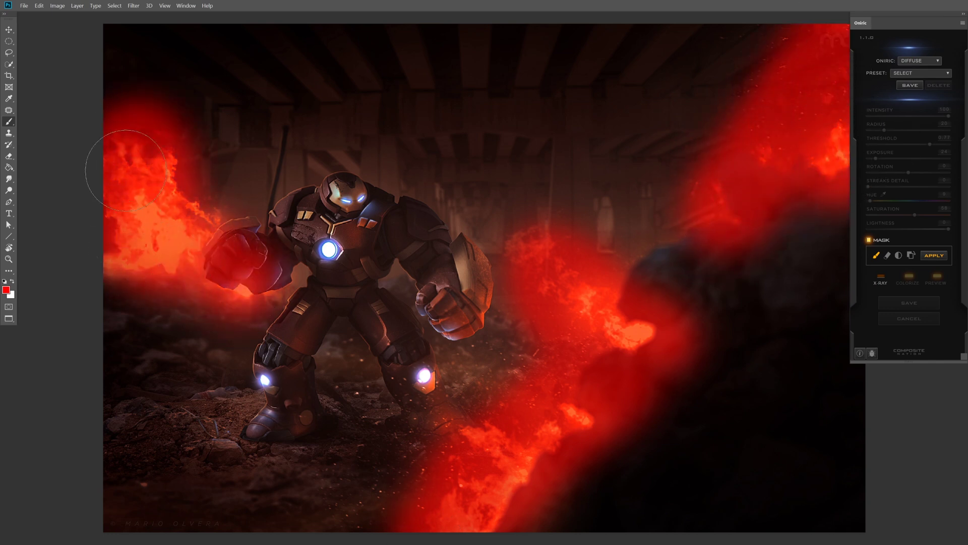
{"action": "left_click", "coordinate": [932, 257]}
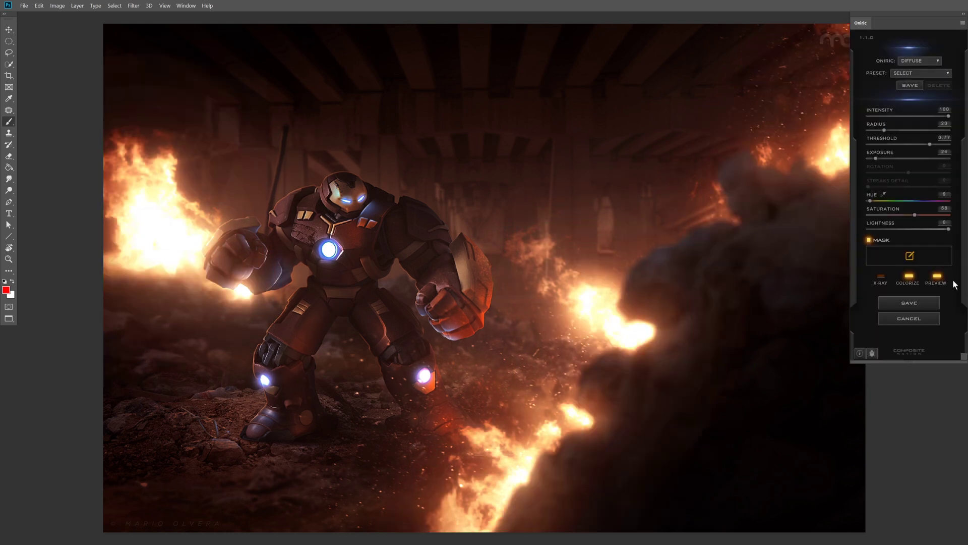
Compare the masked fire glow with the preview off, then save it as an Oniric element named Fire.
{"action": "left_click", "coordinate": [937, 276]}
{"action": "left_click", "coordinate": [937, 276]}
{"action": "left_click", "coordinate": [911, 302]}
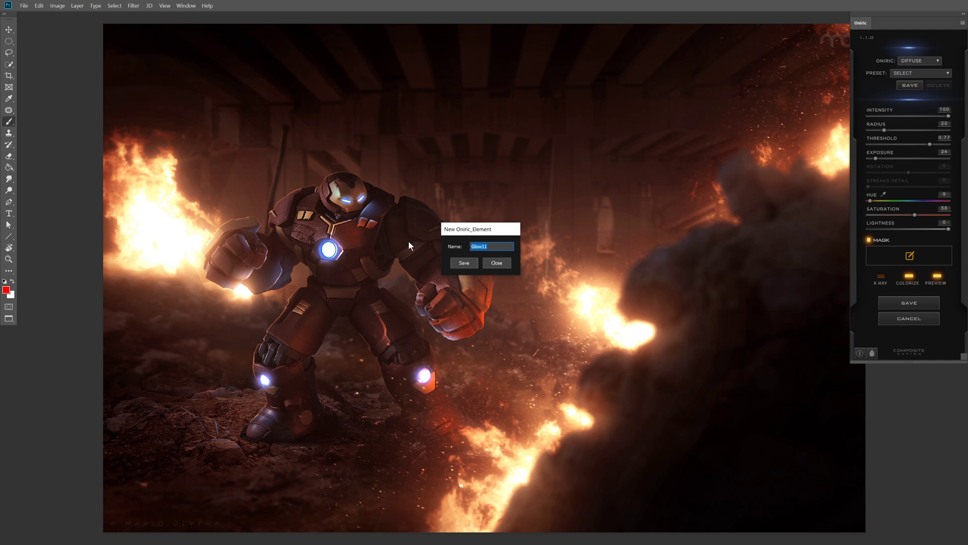
{"action": "type", "text": "Fire"}
{"action": "left_click", "coordinate": [464, 268]}
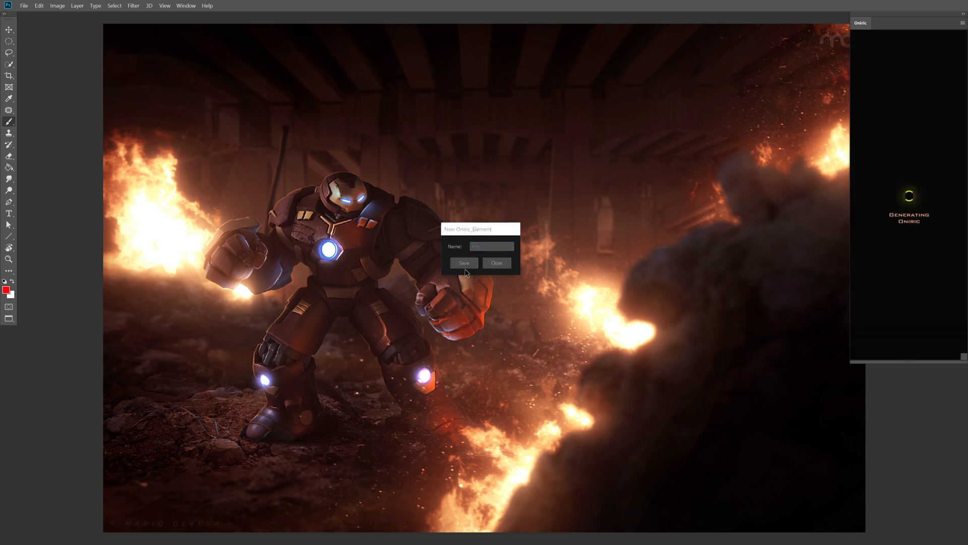
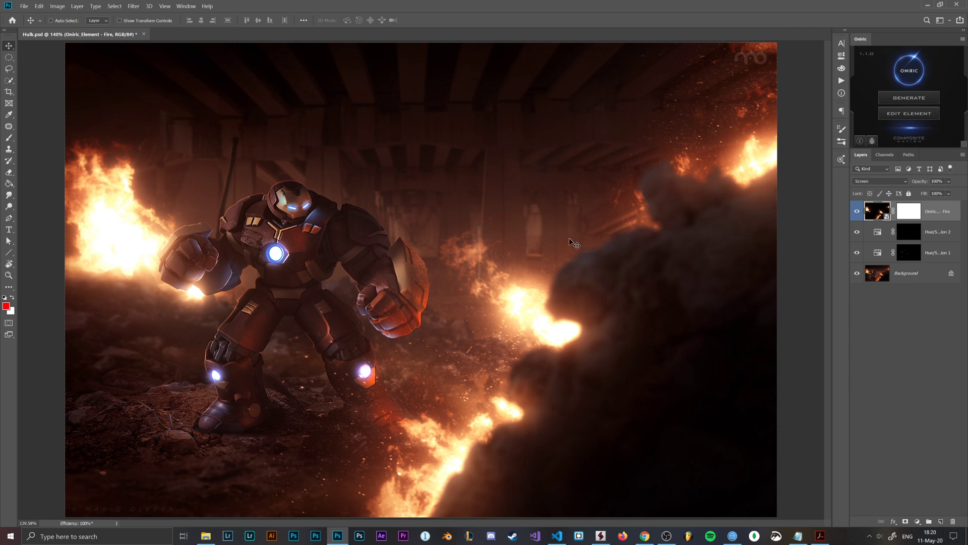
Start a new diffuse element and apply a mask painted over the robot's face and chest reactor.
{"action": "left_click", "coordinate": [911, 114]}
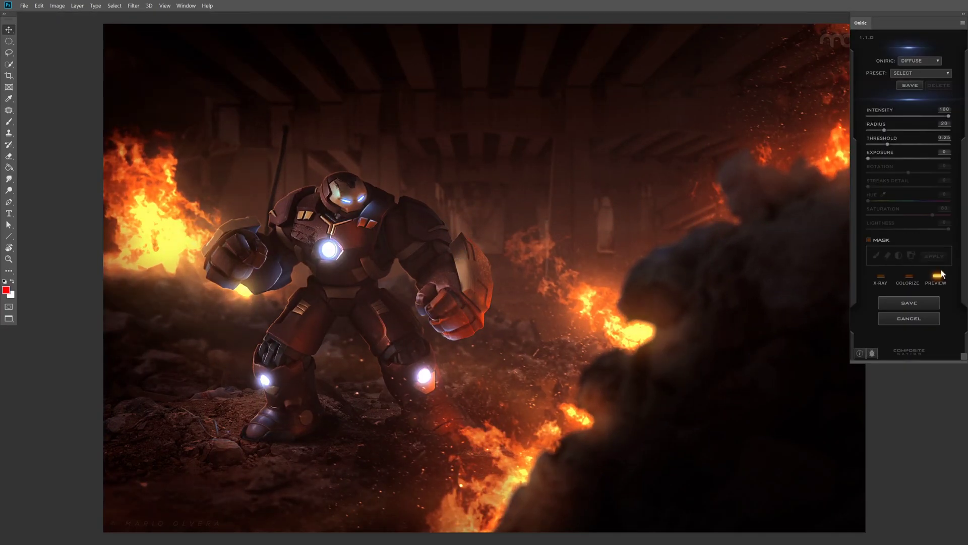
{"action": "left_click", "coordinate": [869, 240]}
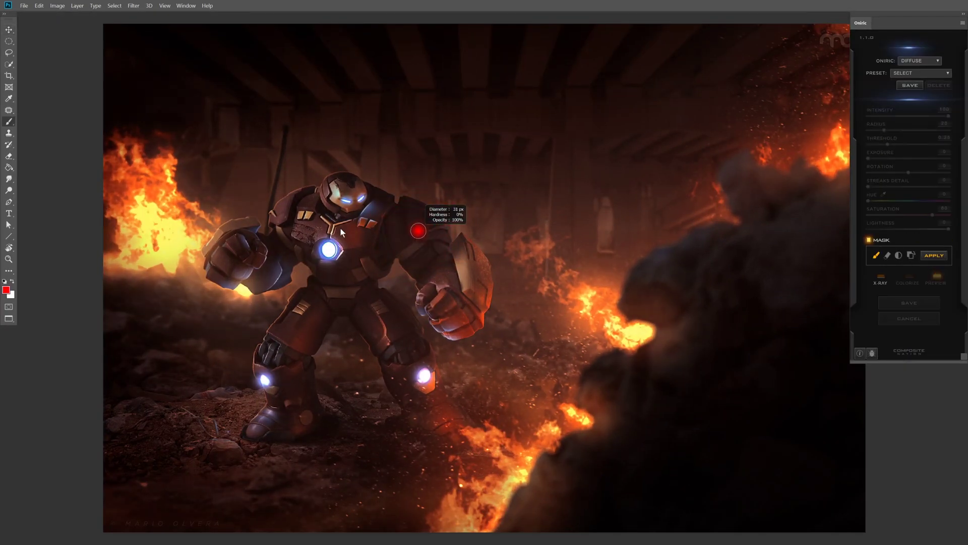
{"action": "mouse_move", "coordinate": [376, 199]}
{"action": "left_mouse_down"}
{"action": "mouse_move", "coordinate": [339, 200]}
{"action": "mouse_move", "coordinate": [357, 196]}
{"action": "left_mouse_up"}
{"action": "left_click_drag", "start_coordinate": [326, 246], "coordinate": [332, 253]}
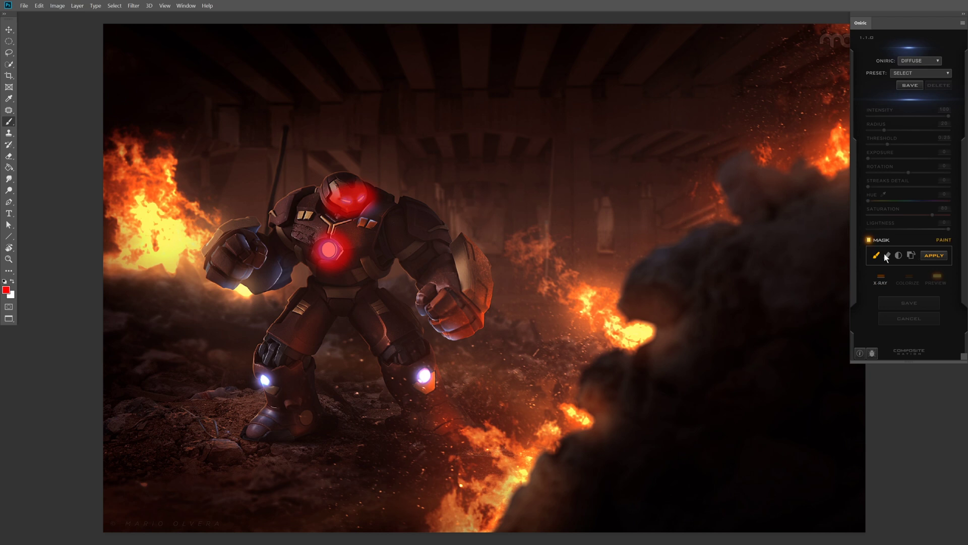
{"action": "left_click", "coordinate": [934, 255]}
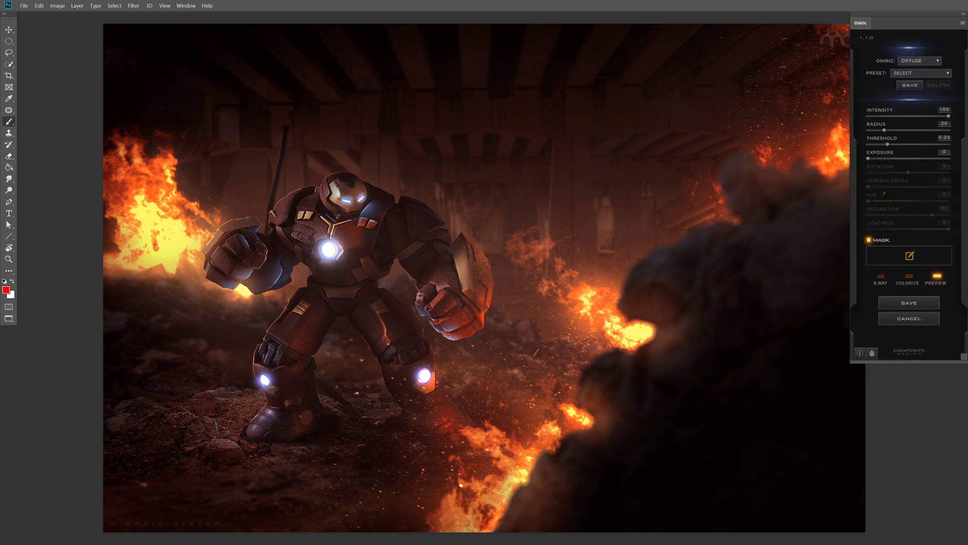
Compare the image with the preview off and on, and switch the effect type from Diffuse to Streaks.
{"action": "left_click", "coordinate": [936, 280]}
{"action": "left_click", "coordinate": [937, 282]}
{"action": "left_click", "coordinate": [938, 61]}
{"action": "left_click", "coordinate": [936, 60]}
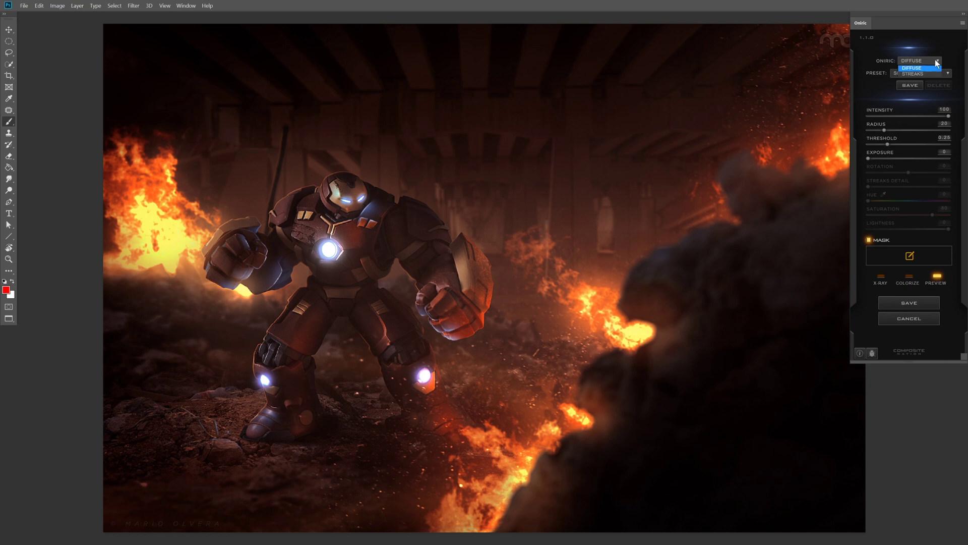
{"action": "left_click", "coordinate": [925, 73]}
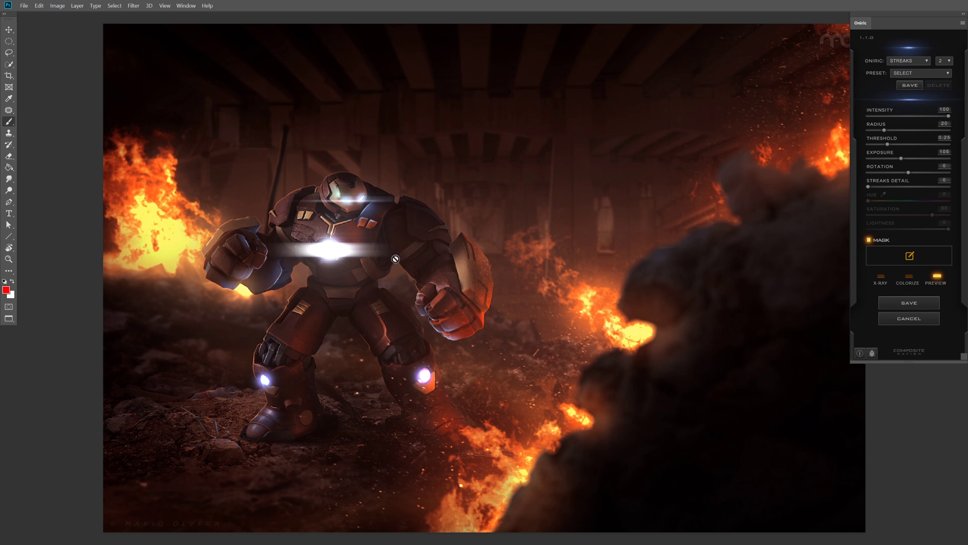
Set the Exposure of the streaks to 108 and their Radius to 40.1.
{"action": "left_click", "coordinate": [899, 171]}
{"action": "left_click_drag", "start_coordinate": [906, 161], "coordinate": [903, 160]}
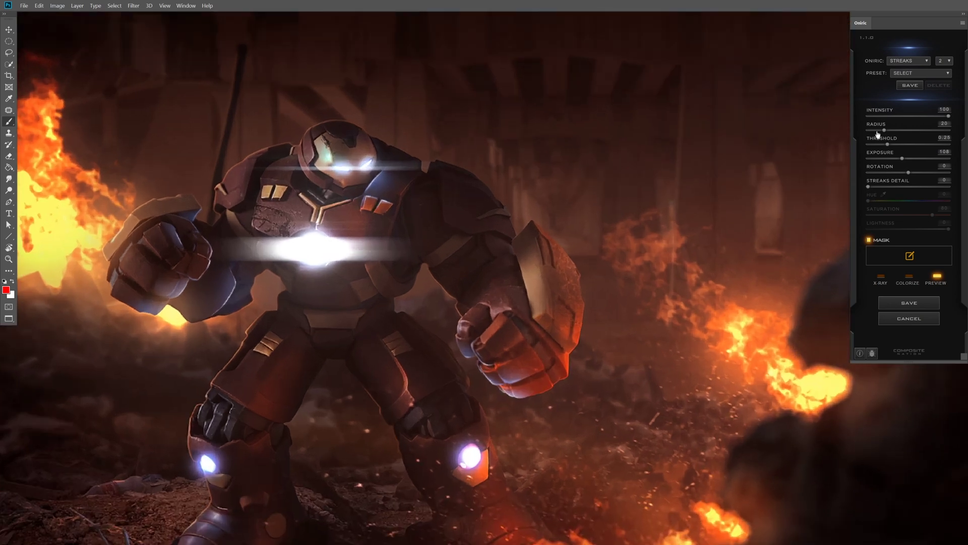
{"action": "left_click_drag", "start_coordinate": [878, 132], "coordinate": [901, 133]}
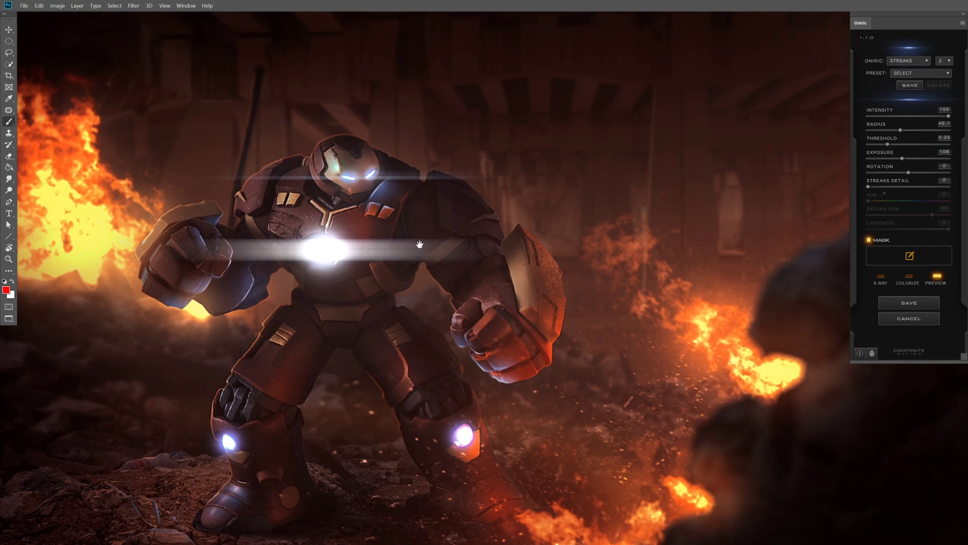
{"action": "key", "text": "v"}
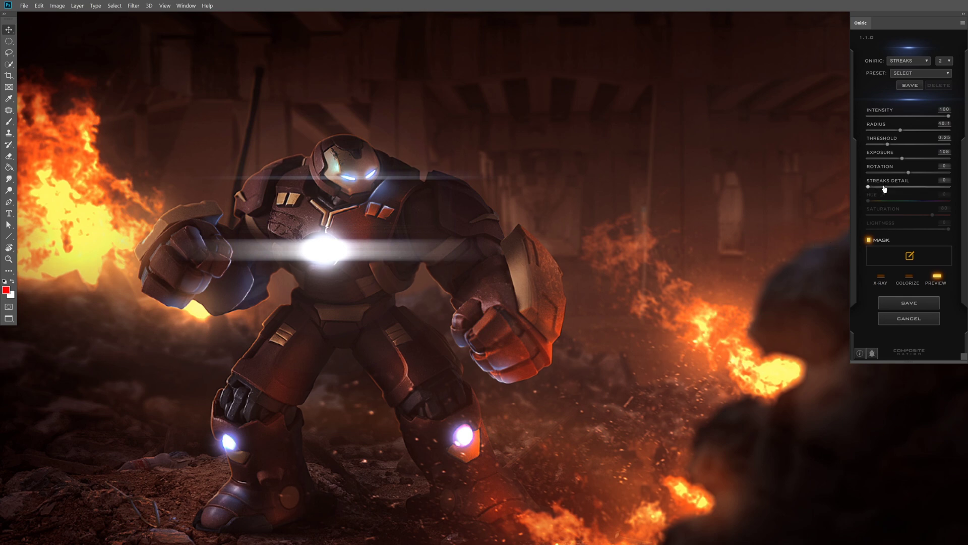
Try several amounts of Streaks Detail on the robot's light streaks and settle it at 31.
{"action": "left_click_drag", "start_coordinate": [876, 189], "coordinate": [895, 190]}
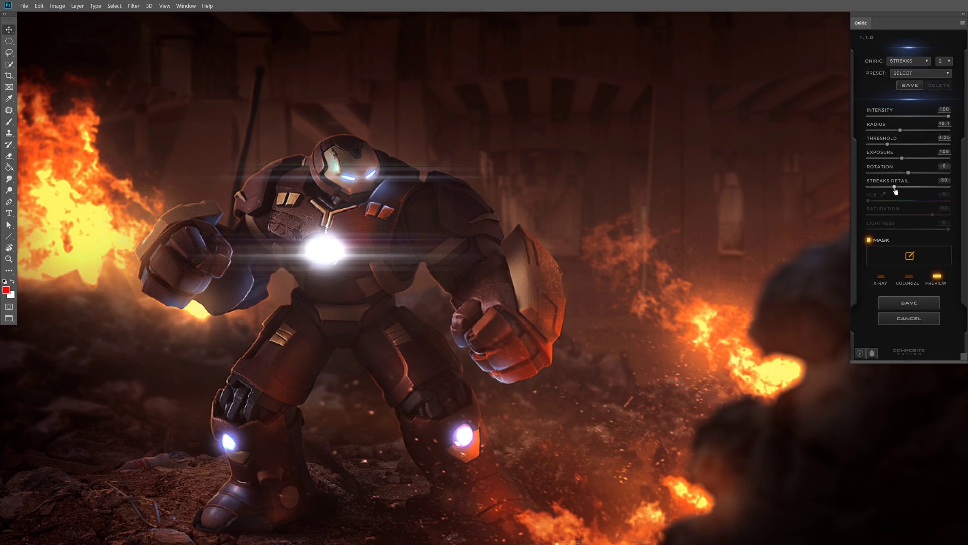
{"action": "left_click_drag", "start_coordinate": [894, 190], "coordinate": [889, 190]}
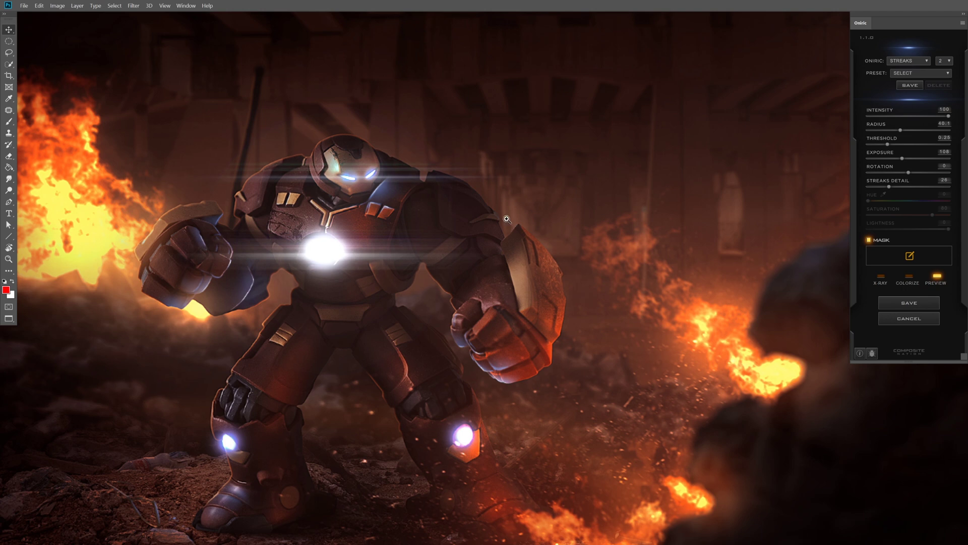
{"action": "scroll", "coordinate": [507, 222], "scroll_direction": "down", "scroll_amount": 1}
{"action": "scroll", "coordinate": [429, 245], "scroll_direction": "down", "scroll_amount": 1}
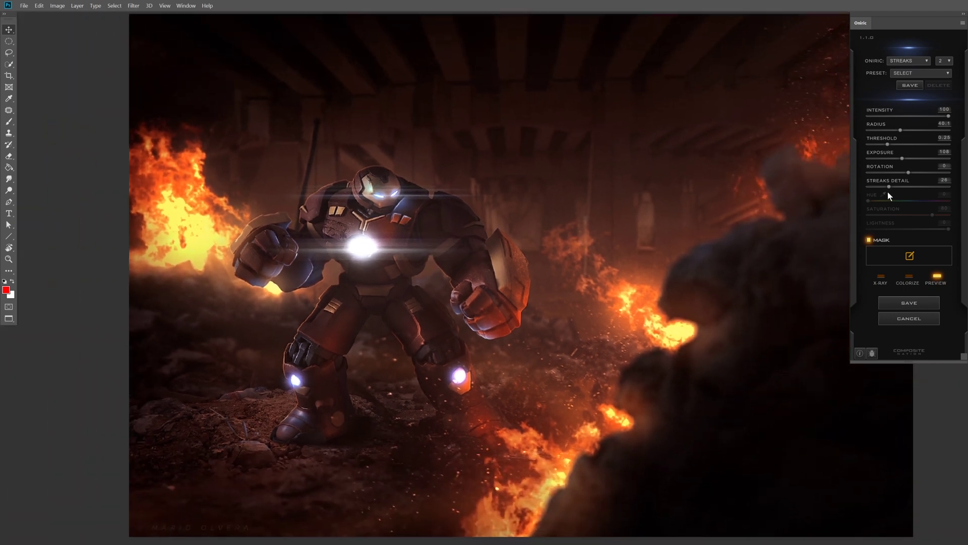
{"action": "left_click_drag", "start_coordinate": [888, 187], "coordinate": [856, 186]}
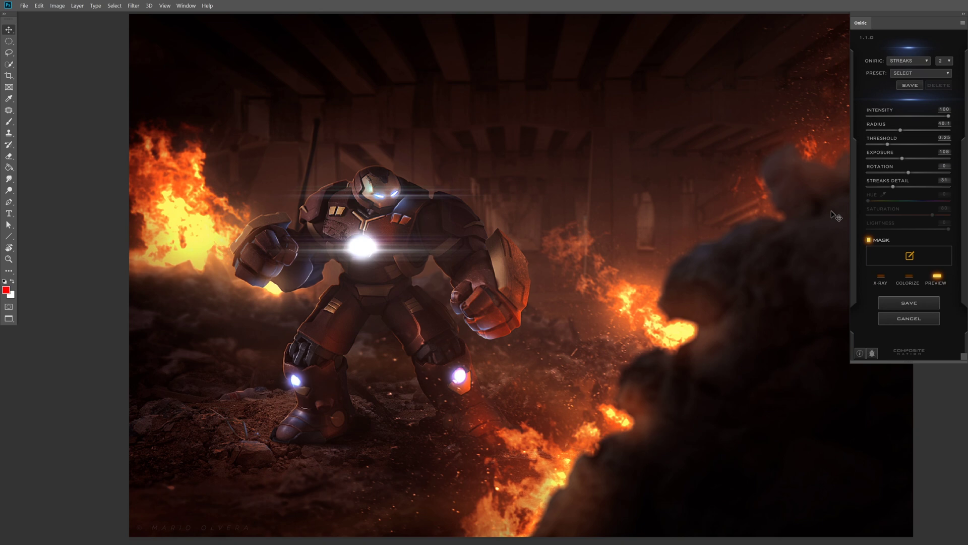
Colorize the streaks blue with Hue 224, set Exposure to 85, and compare with the preview off.
{"action": "left_click", "coordinate": [911, 285]}
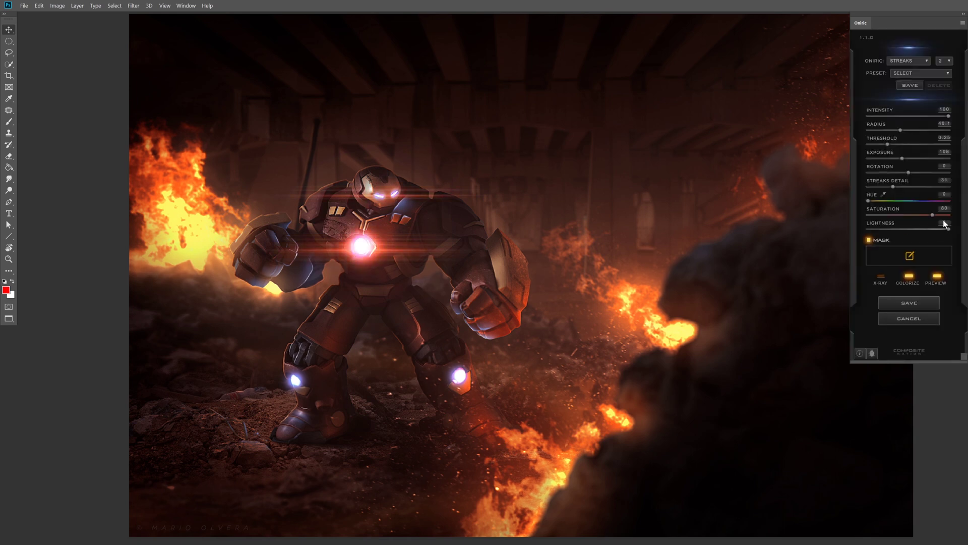
{"action": "left_click", "coordinate": [920, 202]}
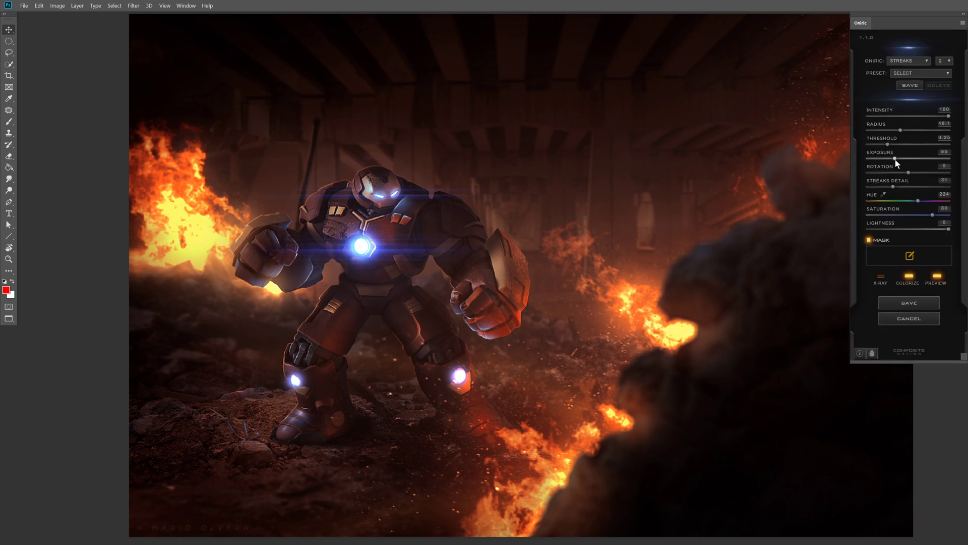
{"action": "left_click", "coordinate": [937, 276]}
{"action": "left_click", "coordinate": [937, 276]}
{"action": "left_click", "coordinate": [937, 276]}
{"action": "left_click", "coordinate": [938, 276]}
Compare the blue streaks with Streaks Detail at 0 and at 31.
{"action": "left_click", "coordinate": [894, 187]}
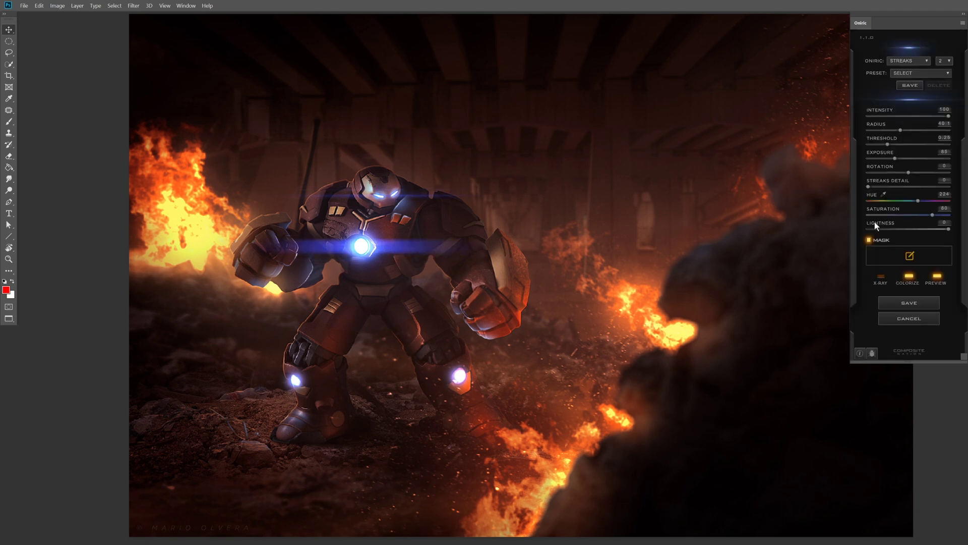
{"action": "left_click", "coordinate": [891, 186]}
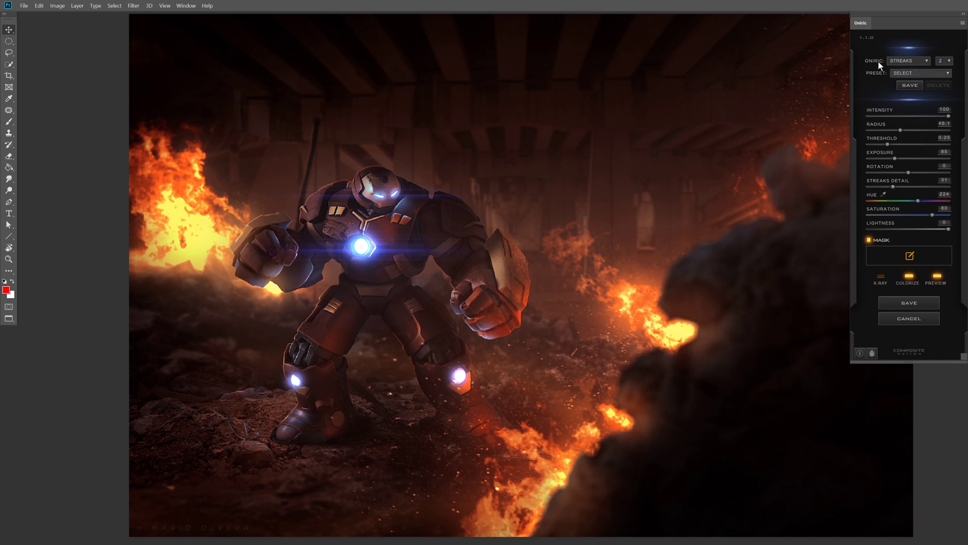
Try four streaks per light with a Rotation of -57.
{"action": "left_click", "coordinate": [948, 61]}
{"action": "left_click", "coordinate": [942, 74]}
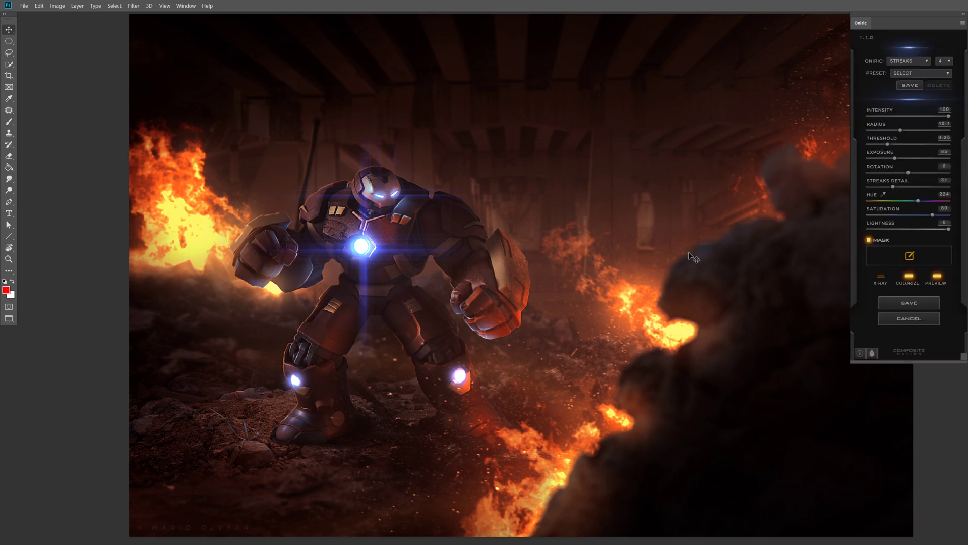
{"action": "left_click", "coordinate": [887, 174]}
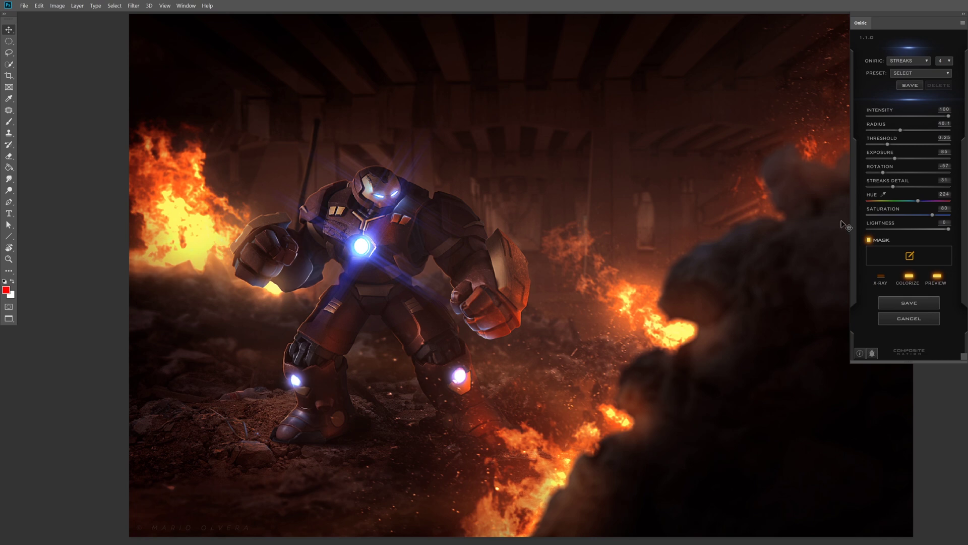
Return to two streaks per light, lower Streaks Detail slightly, and reset the Rotation to 0.
{"action": "left_click", "coordinate": [943, 61]}
{"action": "left_click", "coordinate": [943, 70]}
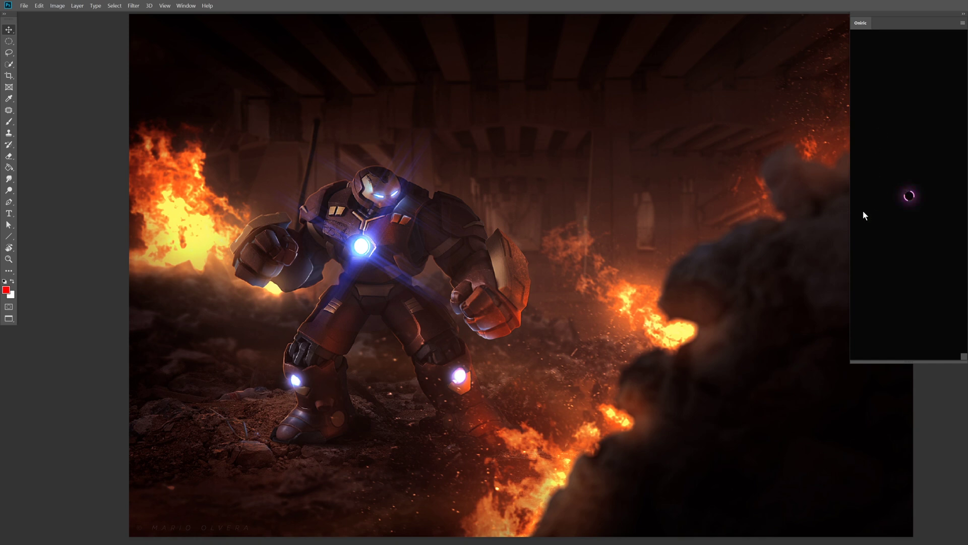
{"action": "left_click", "coordinate": [905, 192]}
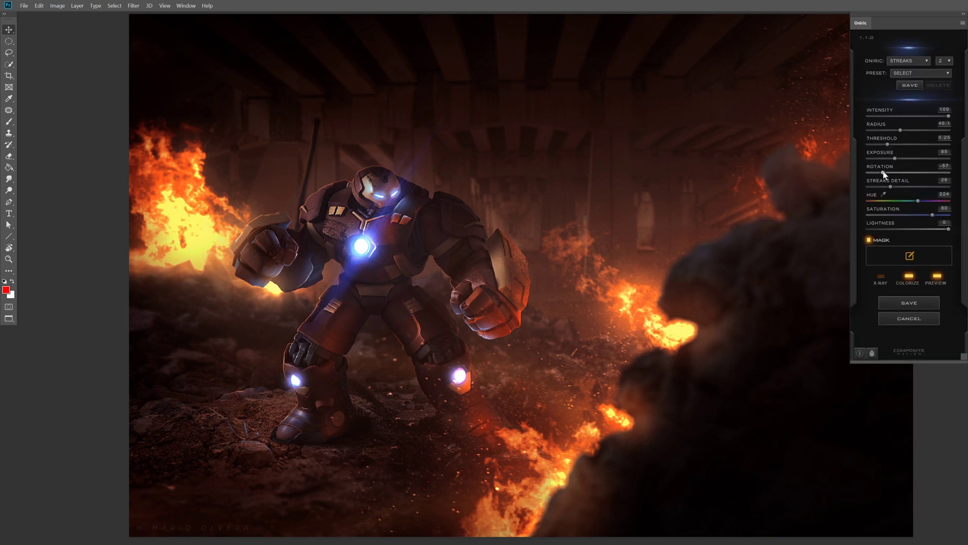
{"action": "left_click", "coordinate": [883, 171]}
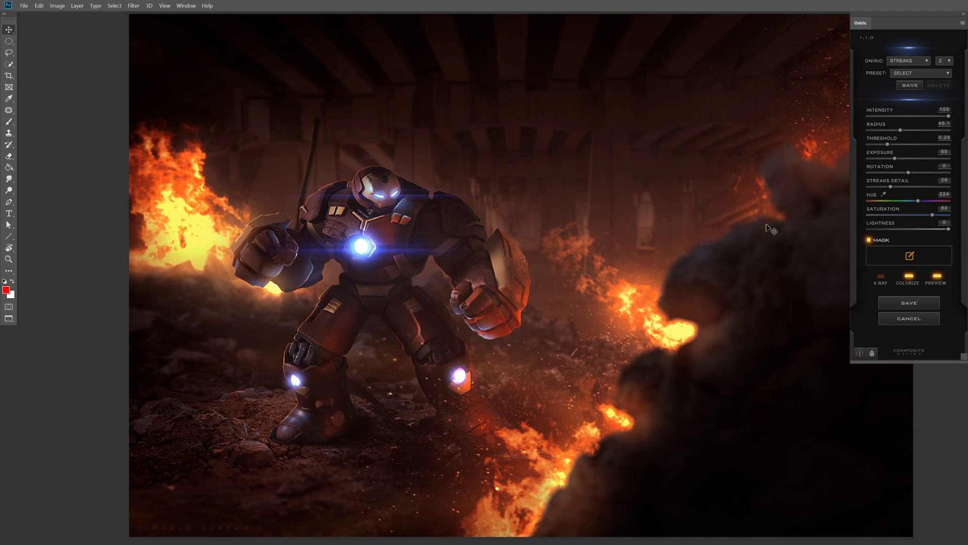
Compare the streaks with the preview off, then save them as an Oniric element named Flares.
{"action": "left_click", "coordinate": [941, 283]}
{"action": "left_click", "coordinate": [941, 282]}
{"action": "left_click", "coordinate": [910, 304]}
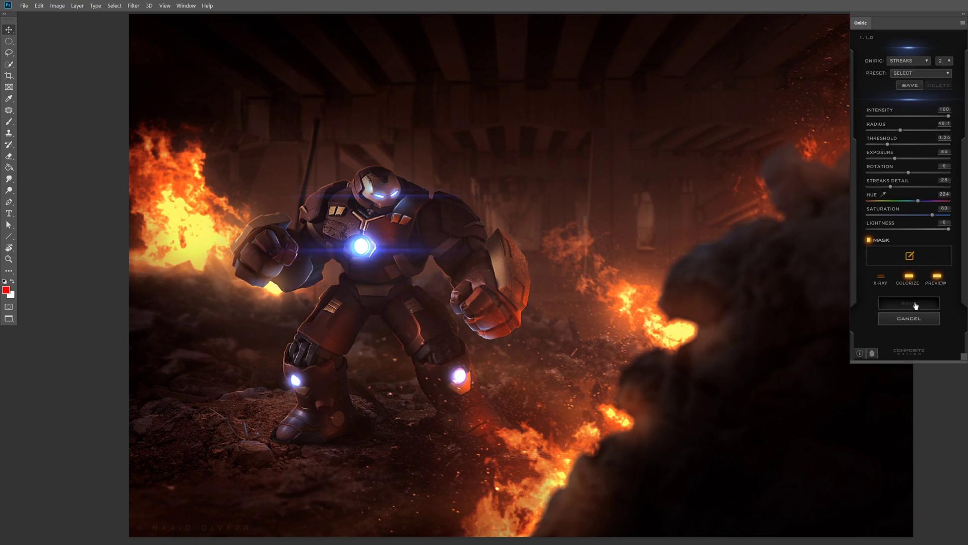
{"action": "type", "text": "Flares"}
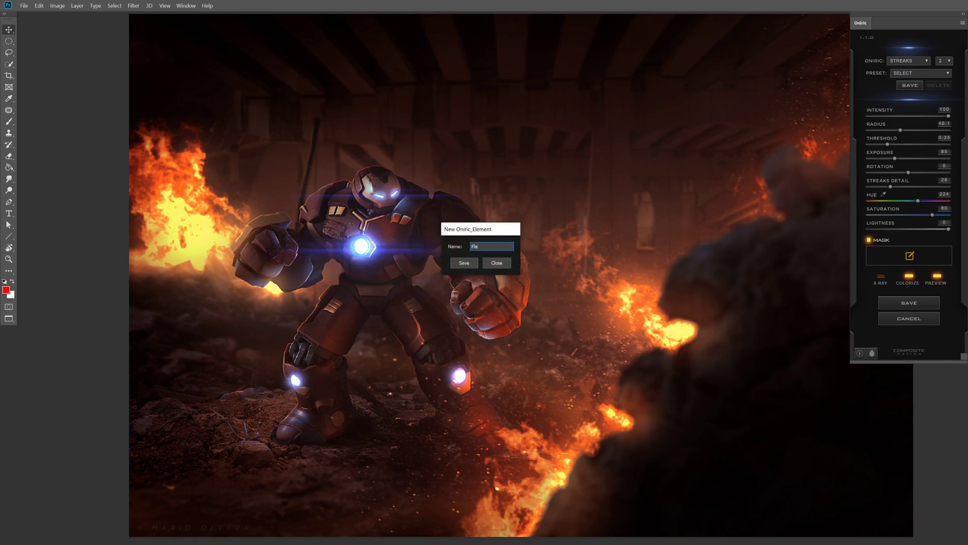
{"action": "left_click", "coordinate": [464, 262]}
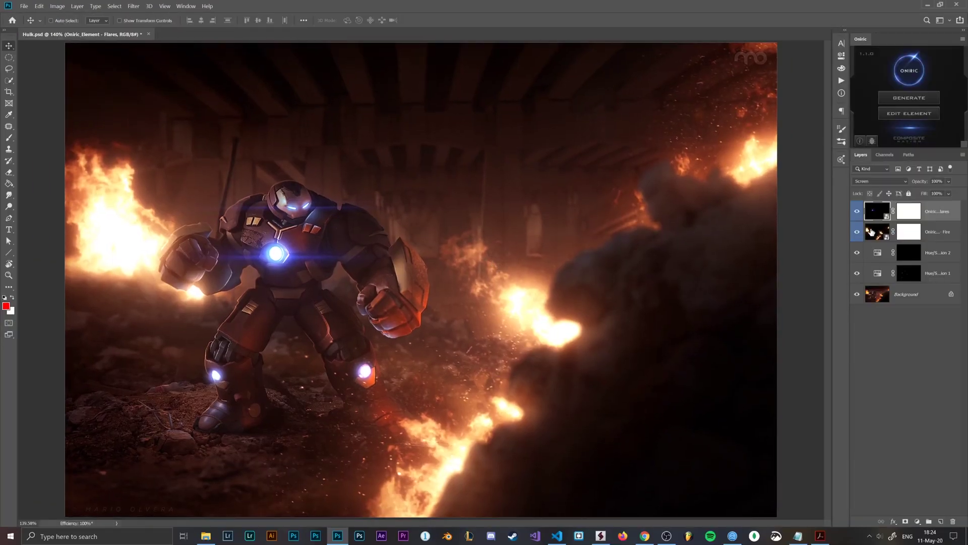
Toggle the visibility of the Flares and Fire layers to compare the image with and without each effect.
{"action": "left_click", "coordinate": [857, 211]}
{"action": "left_click", "coordinate": [857, 231]}
{"action": "left_click", "coordinate": [856, 232]}
{"action": "left_click", "coordinate": [857, 212]}
{"action": "left_click", "coordinate": [857, 232]}
{"action": "left_click", "coordinate": [856, 232]}
{"action": "left_click", "coordinate": [856, 212]}
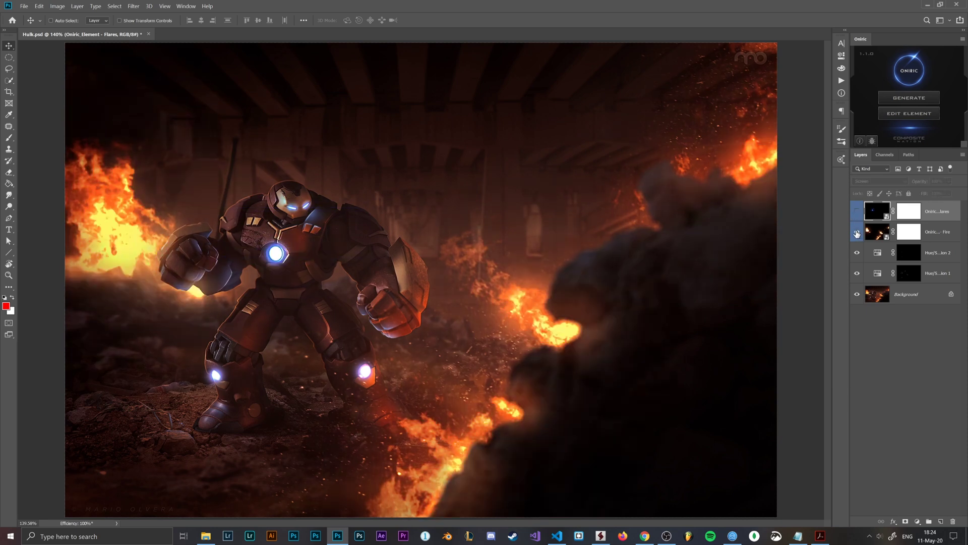
{"action": "left_click", "coordinate": [857, 212]}
{"action": "left_click", "coordinate": [857, 212]}
{"action": "left_click", "coordinate": [857, 212]}
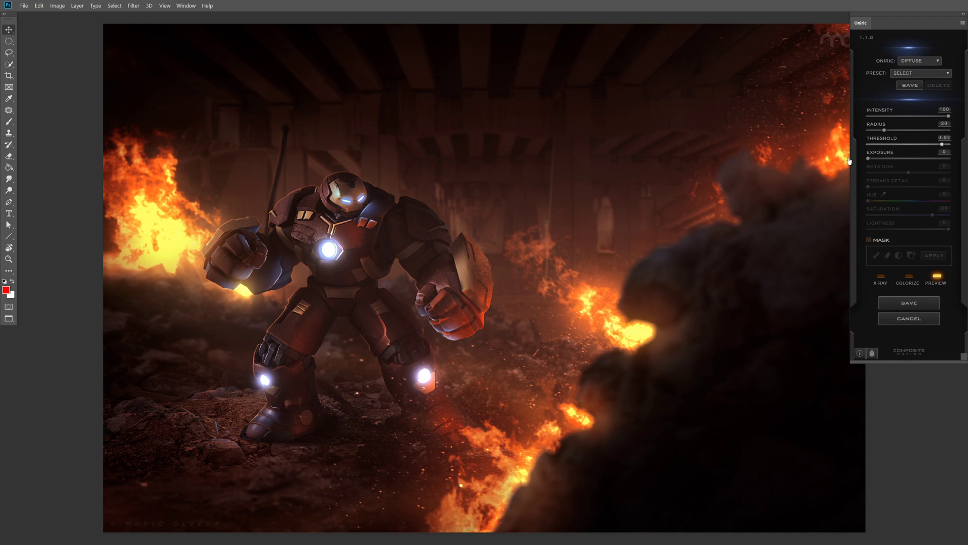
Set the Threshold of a new diffuse glow to 1 and its Exposure to 22.
{"action": "left_click", "coordinate": [943, 144]}
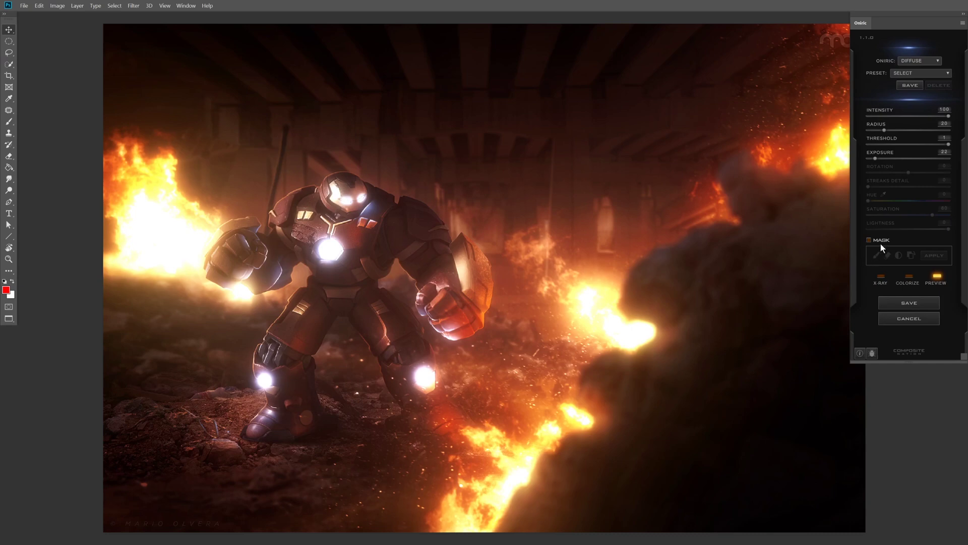
{"action": "left_click_drag", "start_coordinate": [389, 264], "coordinate": [358, 271]}
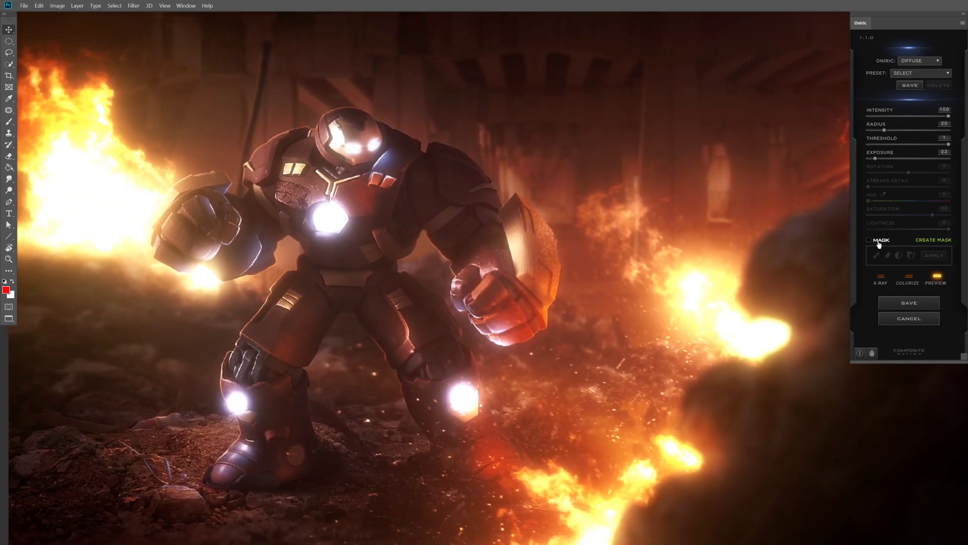
Enable the mask for the diffuse glow and reduce the size of the soft brush for painting thin edges.
{"action": "left_click", "coordinate": [879, 242]}
{"action": "mouse_move", "coordinate": [248, 309]}
{"action": "left_mouse_down"}
{"action": "mouse_move", "coordinate": [335, 293]}
{"action": "mouse_move", "coordinate": [366, 268]}
{"action": "left_mouse_up"}
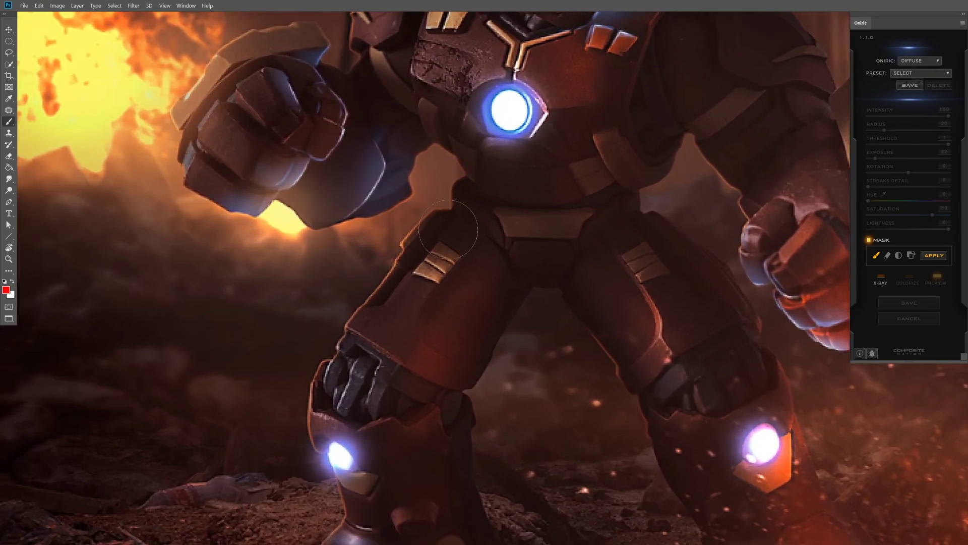
{"action": "right_click", "coordinate": [482, 191]}
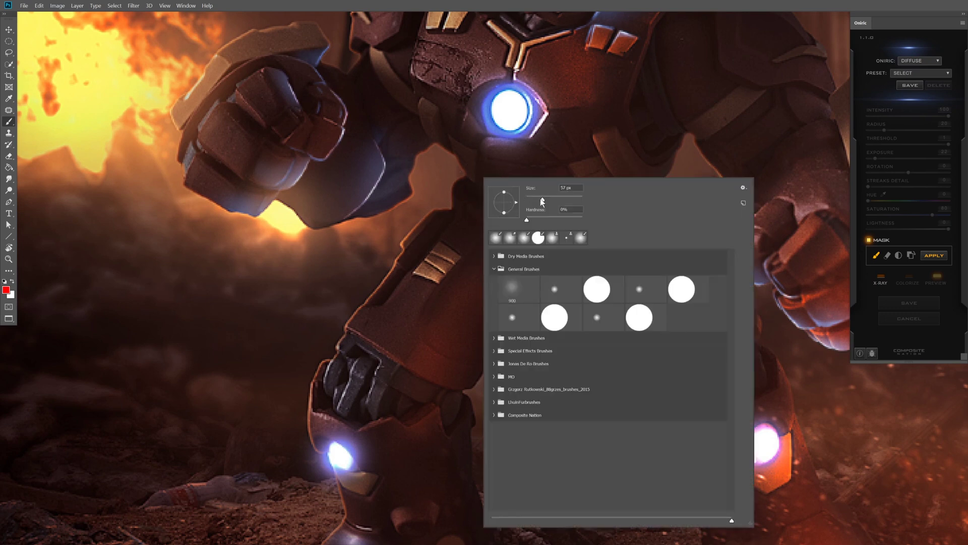
{"action": "left_click", "coordinate": [526, 195]}
{"action": "right_click", "coordinate": [445, 130]}
{"action": "left_click", "coordinate": [869, 298]}
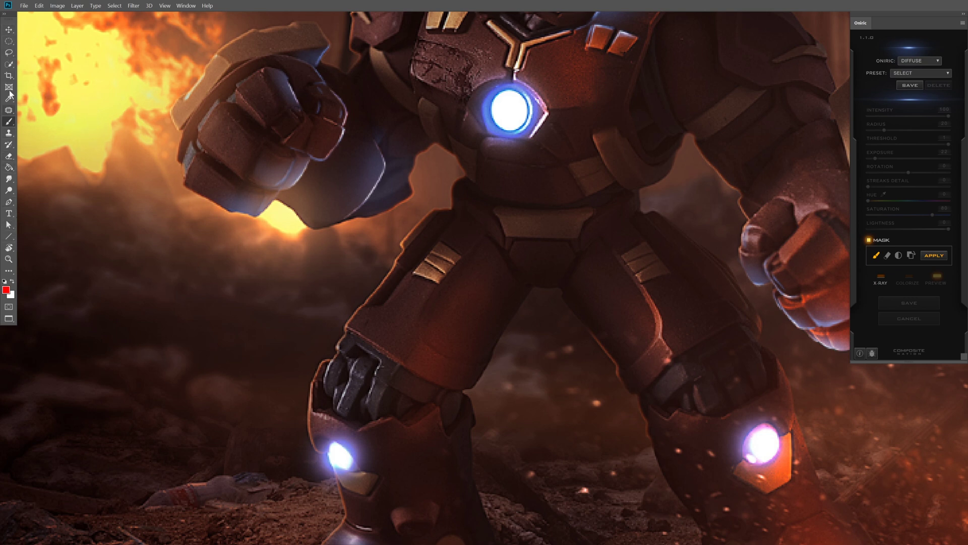
{"action": "left_click", "coordinate": [10, 53]}
{"action": "right_click", "coordinate": [9, 43]}
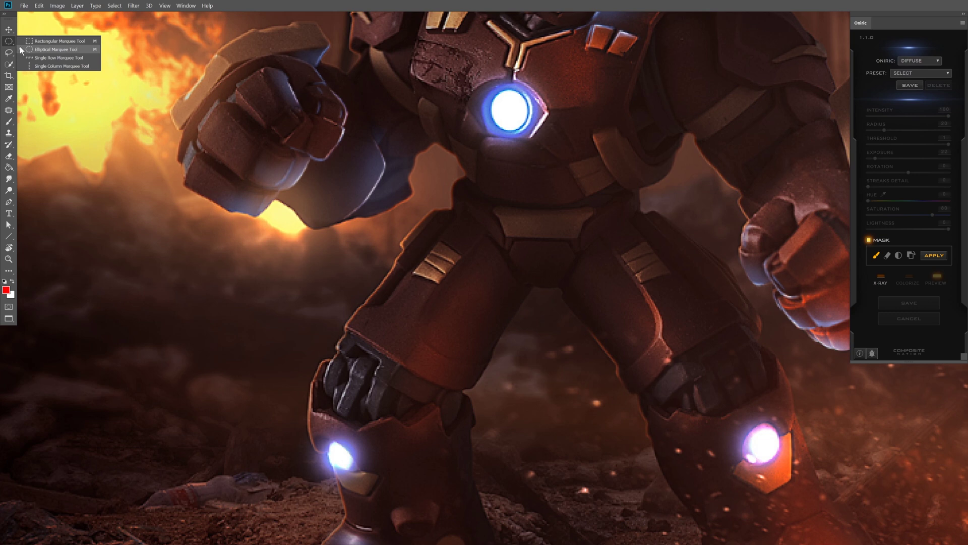
{"action": "left_click", "coordinate": [9, 51]}
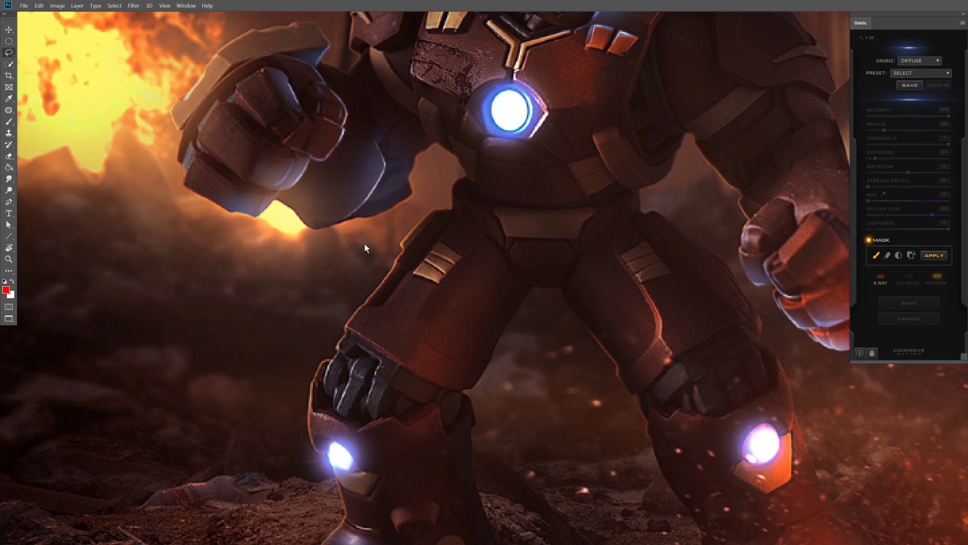
{"action": "left_click", "coordinate": [9, 121]}
Adjust the brush size and paint the mask along the fire-side edges of the robot's thigh, knee, forearm and fist.
{"action": "key", "text": "bracketright"}
{"action": "key", "text": "bracketright"}
{"action": "key", "text": "bracketright"}
{"action": "key", "text": "bracketleft"}
{"action": "key", "text": "bracketleft"}
{"action": "left_click_drag", "start_coordinate": [365, 305], "coordinate": [377, 293]}
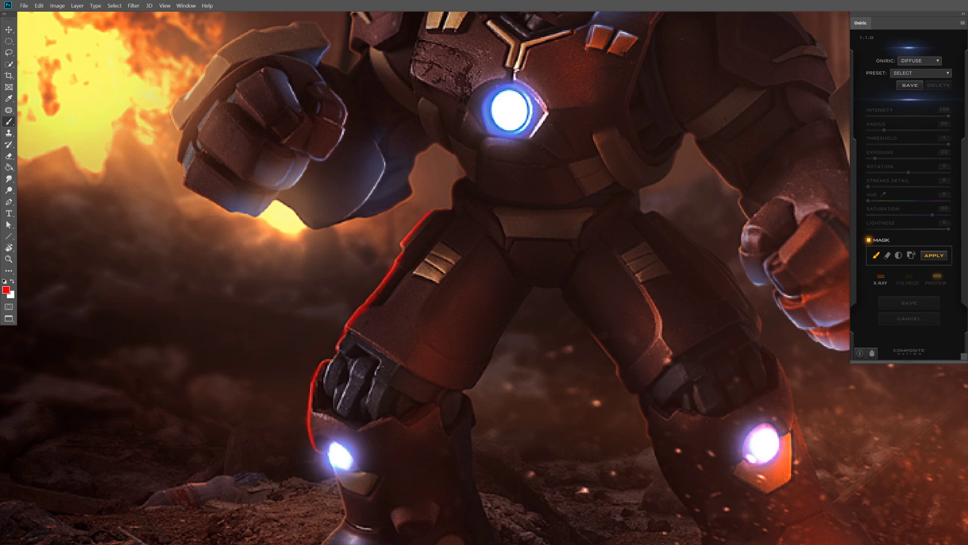
{"action": "left_click_drag", "start_coordinate": [452, 204], "coordinate": [453, 191]}
{"action": "left_click_drag", "start_coordinate": [382, 173], "coordinate": [377, 186]}
{"action": "left_click_drag", "start_coordinate": [342, 138], "coordinate": [344, 129]}
Paint the mask along the upper edge of the fire-side gauntlet and shoulder, and more broadly over the side of the helmet.
{"action": "scroll", "coordinate": [340, 140], "scroll_direction": "up", "scroll_amount": 5}
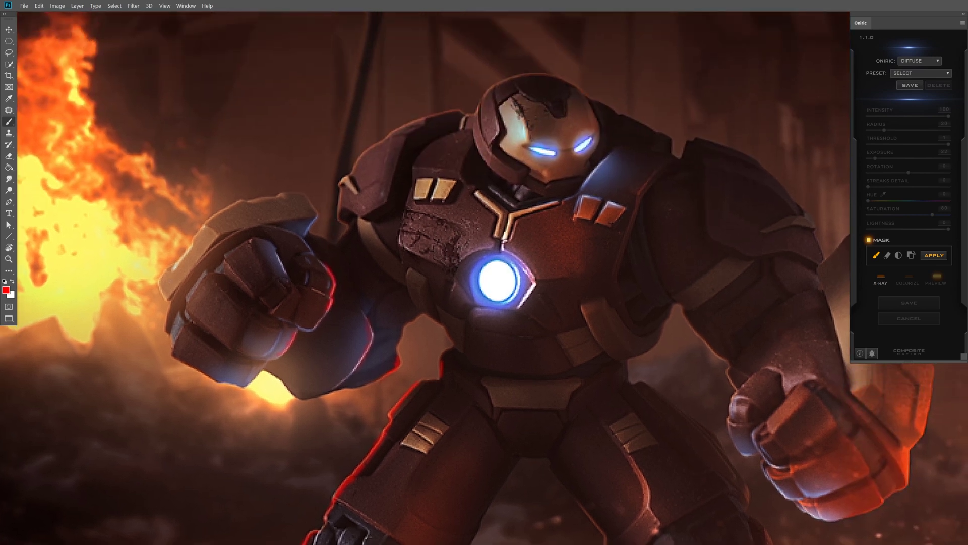
{"action": "left_click_drag", "start_coordinate": [162, 295], "coordinate": [158, 282]}
{"action": "left_click", "coordinate": [179, 263]}
{"action": "left_click_drag", "start_coordinate": [189, 246], "coordinate": [204, 226]}
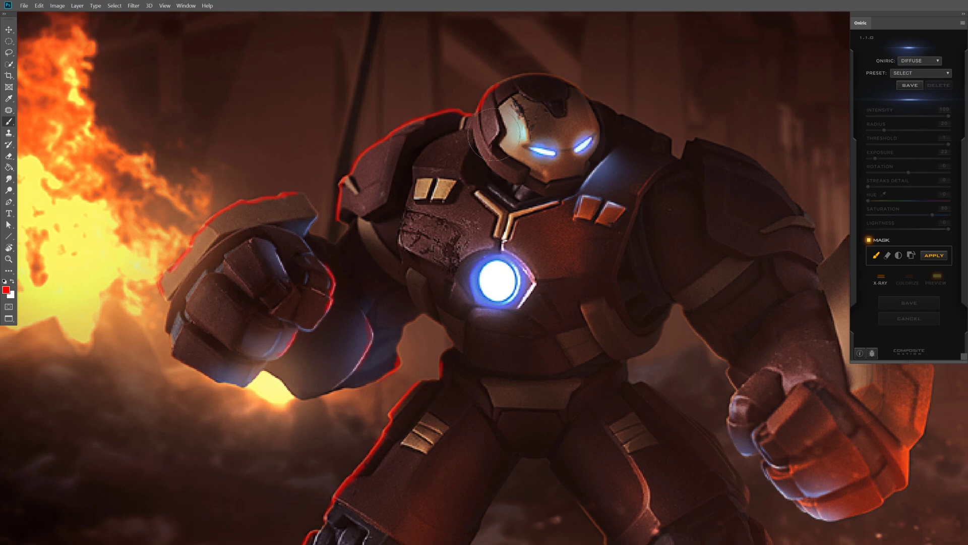
{"action": "mouse_move", "coordinate": [488, 123]}
{"action": "left_mouse_down"}
{"action": "mouse_move", "coordinate": [502, 128]}
{"action": "mouse_move", "coordinate": [477, 133]}
{"action": "mouse_move", "coordinate": [487, 109]}
{"action": "mouse_move", "coordinate": [494, 126]}
{"action": "mouse_move", "coordinate": [487, 107]}
{"action": "left_mouse_up"}
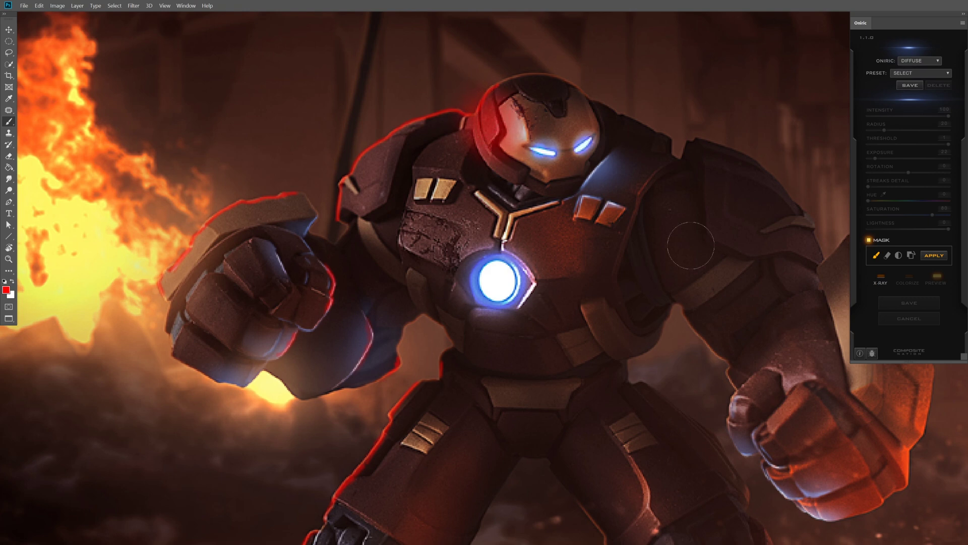
{"action": "key", "text": "e"}
{"action": "key", "text": "e"}
{"action": "right_click", "coordinate": [500, 81]}
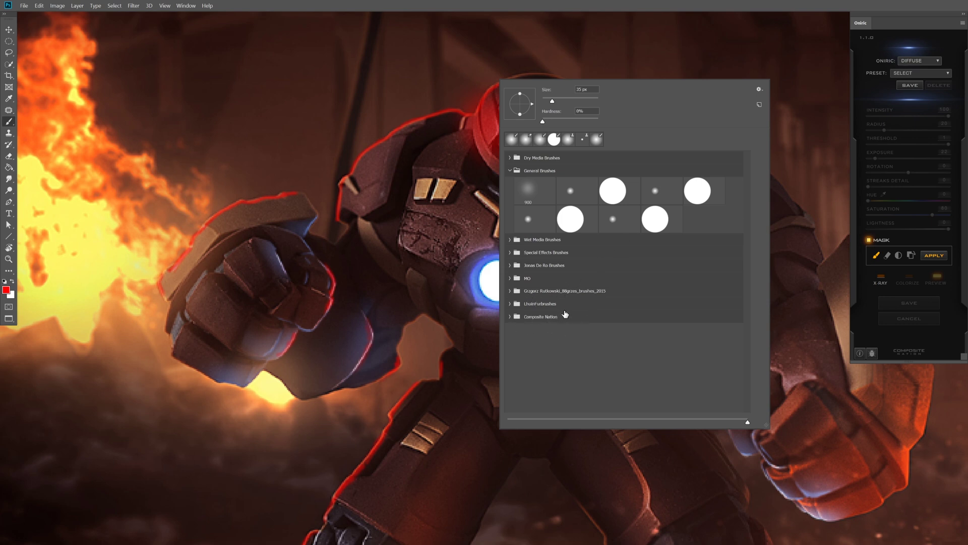
{"action": "left_click", "coordinate": [510, 317]}
{"action": "left_click", "coordinate": [510, 317]}
{"action": "left_click", "coordinate": [479, 70]}
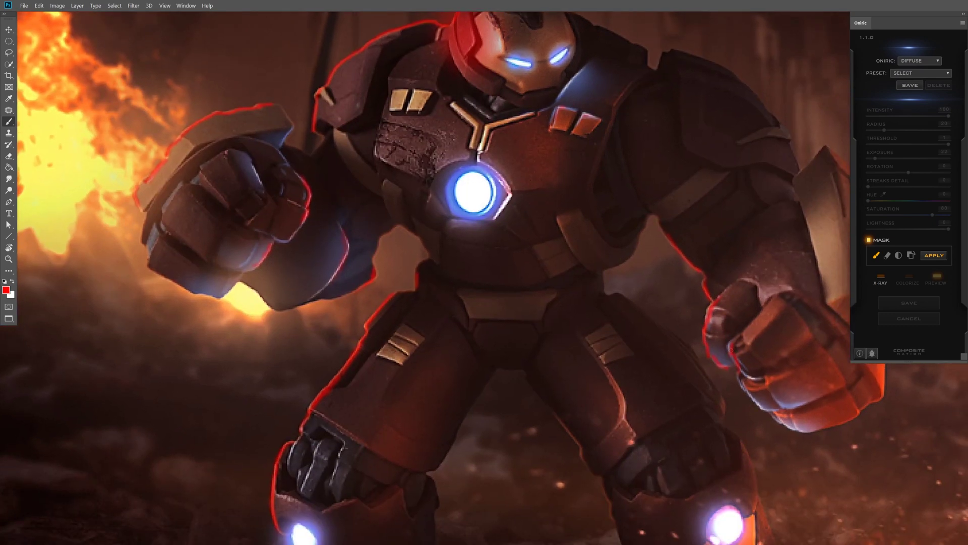
Add mask strokes along the fist farther from the fire, the edge of the opposite thigh, and the gold chest vents.
{"action": "left_click_drag", "start_coordinate": [744, 381], "coordinate": [779, 421]}
{"action": "left_click_drag", "start_coordinate": [605, 362], "coordinate": [613, 375]}
{"action": "key", "text": "ctrl+0"}
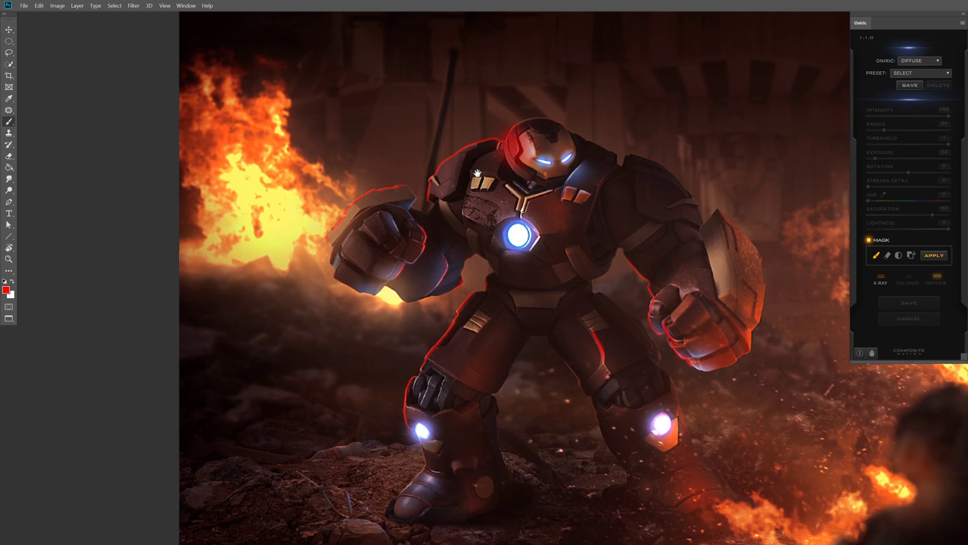
{"action": "scroll", "coordinate": [477, 173], "scroll_direction": "up", "scroll_amount": 4}
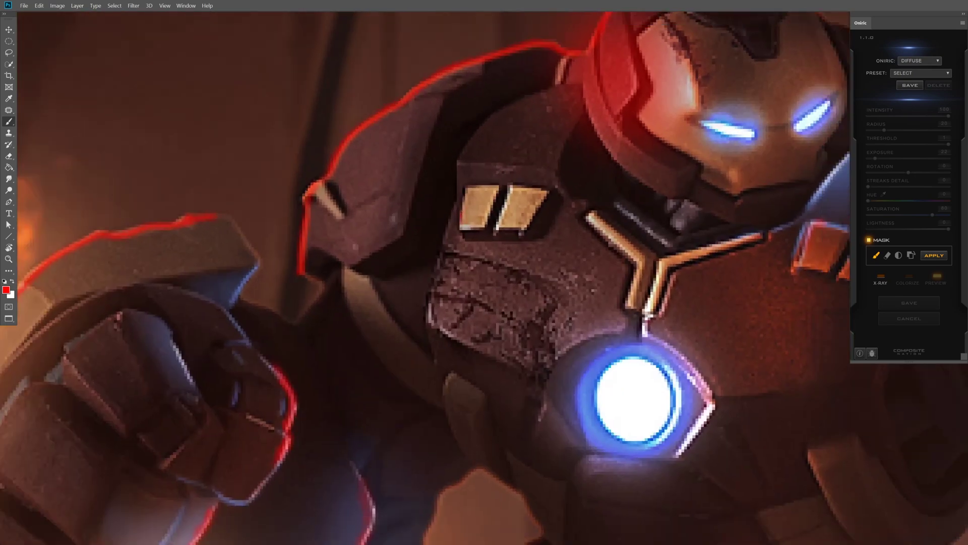
{"action": "left_click_drag", "start_coordinate": [511, 185], "coordinate": [502, 218]}
{"action": "scroll", "coordinate": [506, 248], "scroll_direction": "down", "scroll_amount": 5}
{"action": "scroll", "coordinate": [421, 200], "scroll_direction": "down", "scroll_amount": 2}
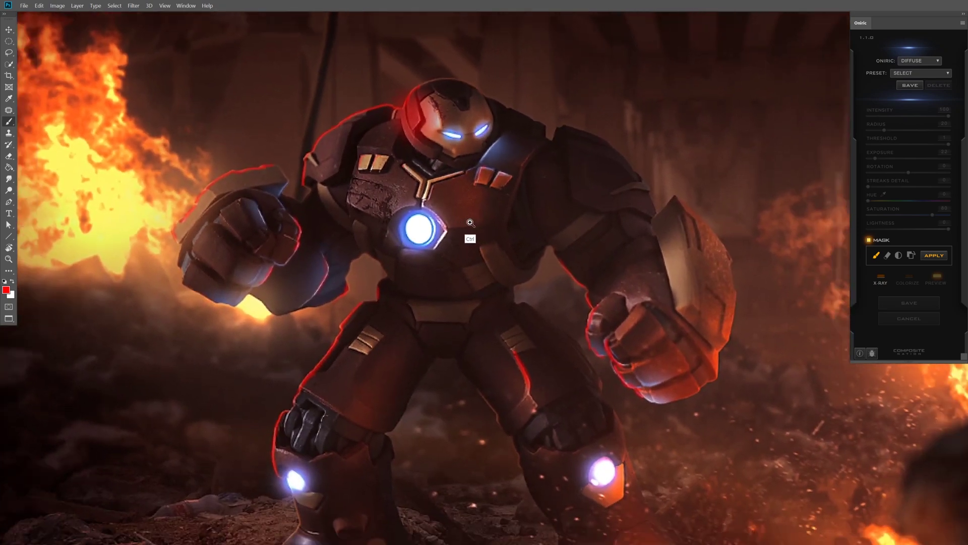
Apply the painted mask and raise the glow's Exposure to 85.
{"action": "left_click", "coordinate": [926, 256]}
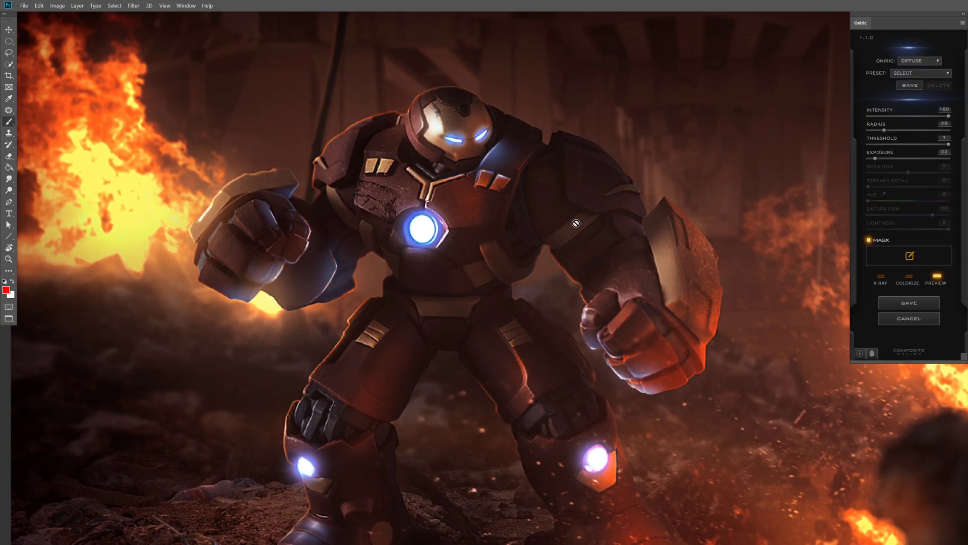
{"action": "left_click_drag", "start_coordinate": [879, 157], "coordinate": [895, 160]}
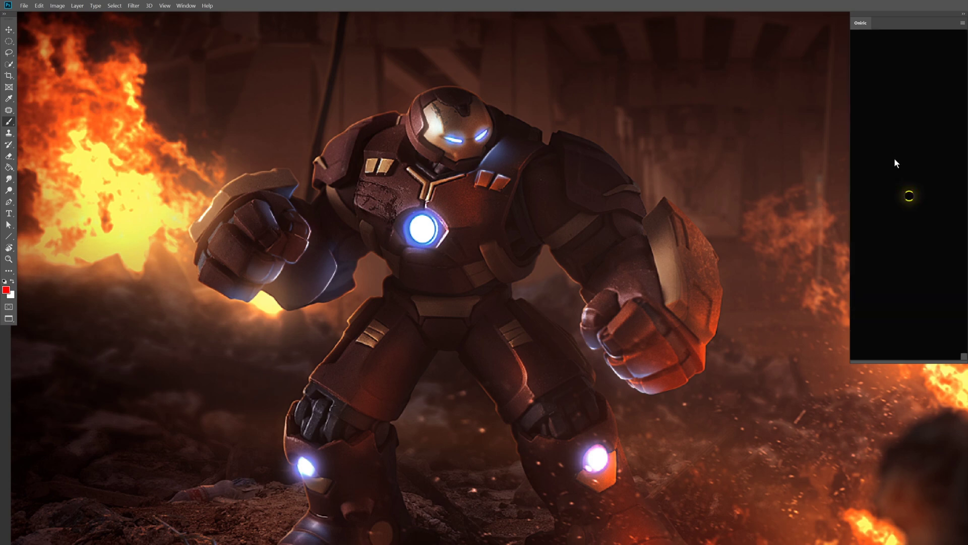
{"action": "key", "text": "v"}
{"action": "key", "text": "ctrl+0"}
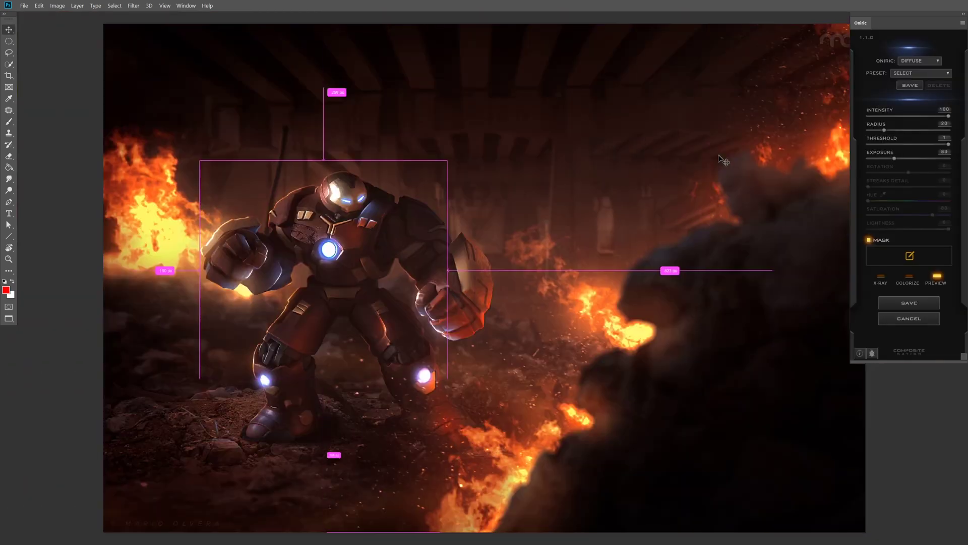
Turn the effect preview off and on repeatedly to compare the robot with and without the rim glow.
{"action": "left_click", "coordinate": [937, 282]}
{"action": "left_click", "coordinate": [937, 281]}
{"action": "left_click", "coordinate": [937, 282]}
{"action": "left_click", "coordinate": [937, 281]}
{"action": "left_click", "coordinate": [937, 281]}
{"action": "left_click", "coordinate": [937, 281]}
{"action": "left_click", "coordinate": [937, 282]}
{"action": "left_click", "coordinate": [938, 282]}
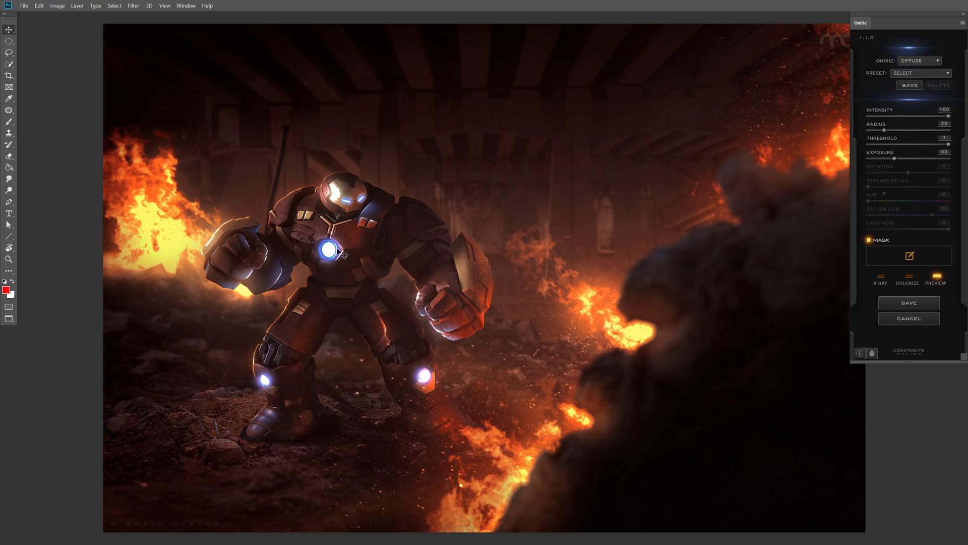
{"action": "left_click", "coordinate": [938, 279]}
{"action": "left_click", "coordinate": [937, 279]}
Save the masked glow as an Oniric element named Rimlights.
{"action": "left_click", "coordinate": [908, 303]}
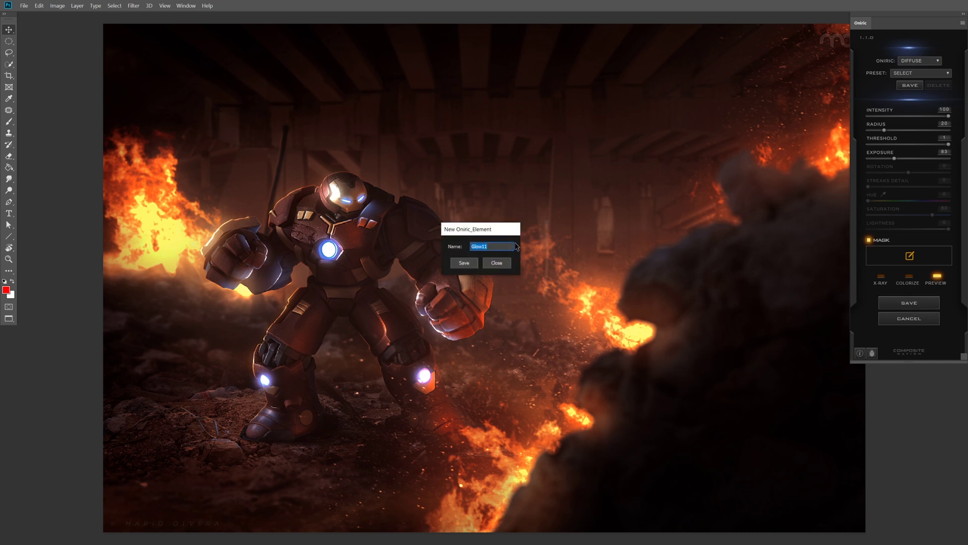
{"action": "type", "text": "Rimlights"}
{"action": "left_click", "coordinate": [456, 264]}
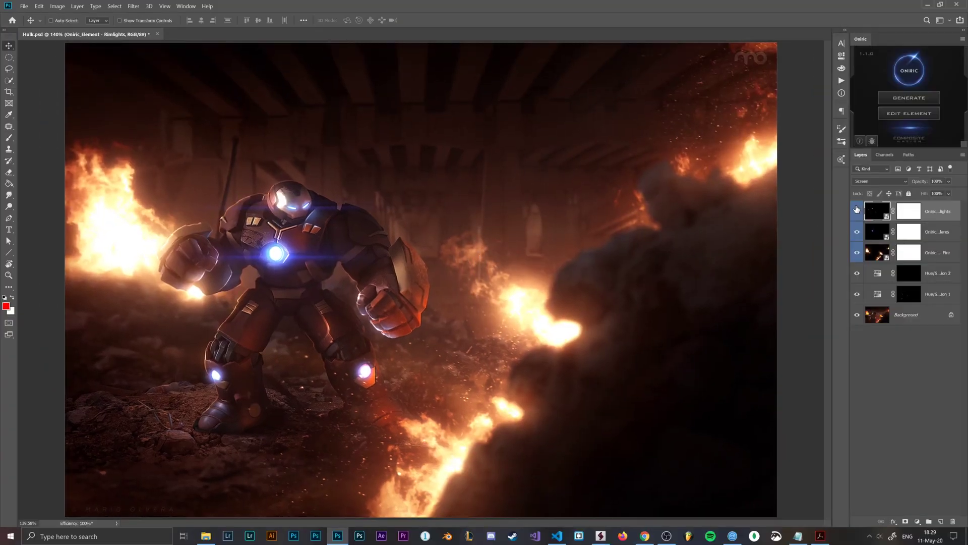
Toggle the visibility of the Rimlights layer, then of all three Oniric layers together, to compare the image before and after.
{"action": "mouse_move", "coordinate": [856, 208]}
{"action": "left_mouse_down"}
{"action": "mouse_move", "coordinate": [856, 257]}
{"action": "mouse_move", "coordinate": [856, 208]}
{"action": "left_mouse_up"}
{"action": "left_click", "coordinate": [933, 252], "text": "shift"}
{"action": "mouse_move", "coordinate": [857, 210]}
{"action": "left_mouse_down"}
{"action": "mouse_move", "coordinate": [857, 252]}
{"action": "mouse_move", "coordinate": [857, 211]}
{"action": "left_mouse_up"}
{"action": "key", "text": "ctrl+comma"}
{"action": "key", "text": "ctrl+comma"}
{"action": "key", "text": "ctrl+comma"}
{"action": "key", "text": "ctrl+comma"}
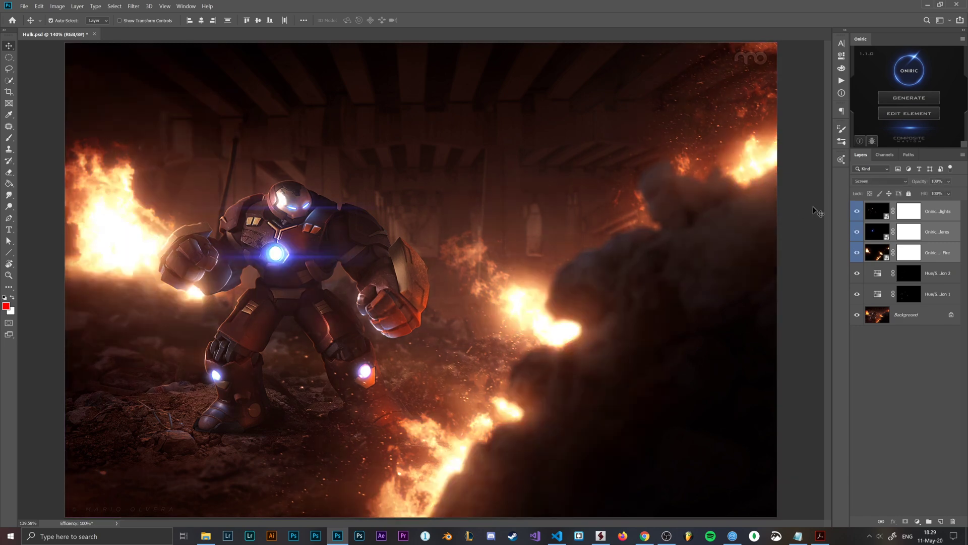
{"action": "key", "text": "ctrl+comma"}
{"action": "key", "text": "ctrl+comma"}
{"action": "key", "text": "ctrl+comma"}
{"action": "key", "text": "ctrl+comma"}
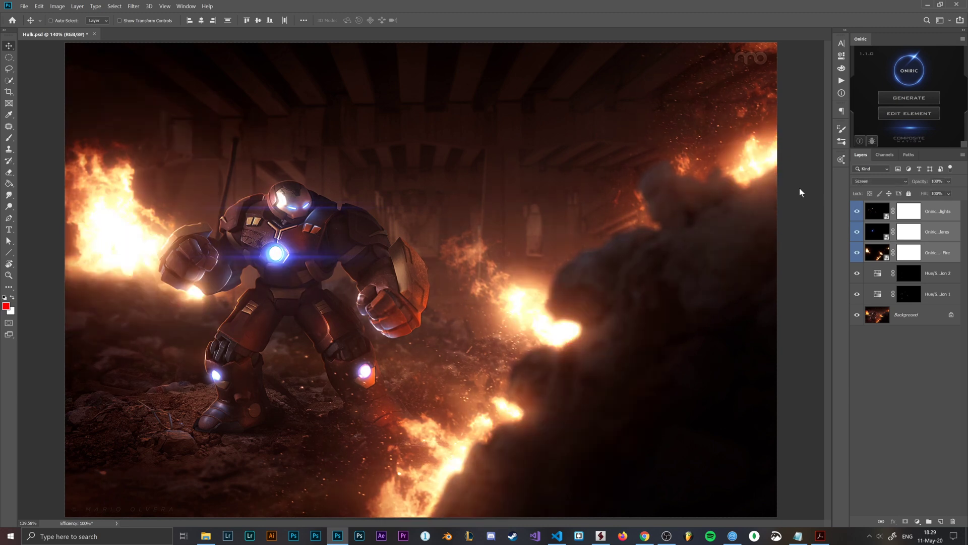